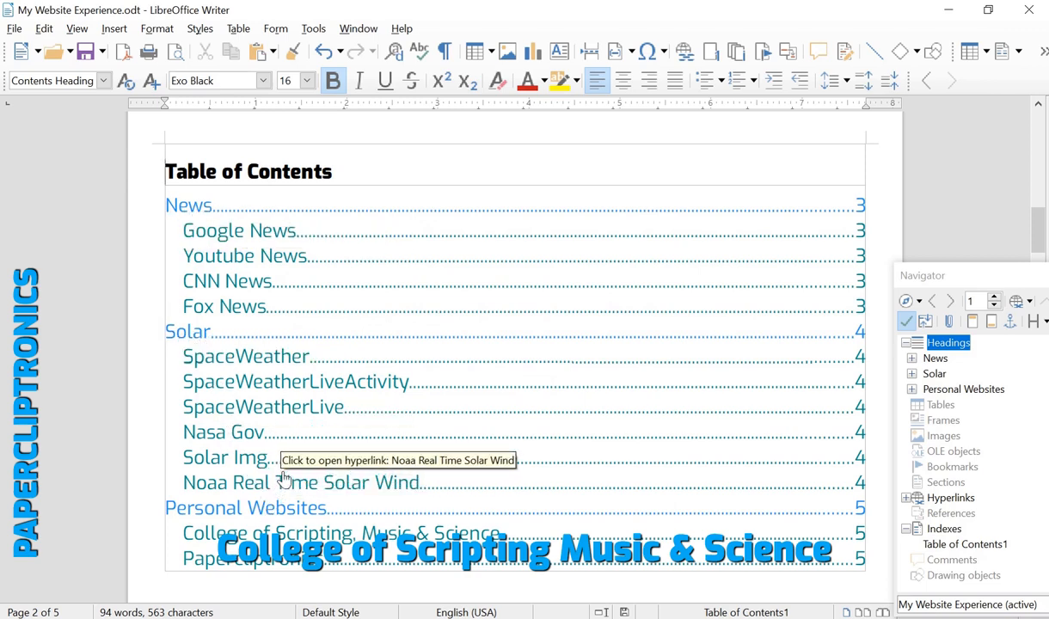
# Edit the main table of contents so it evaluates headings only up to level 1
pyautogui.rightClick(314, 304)
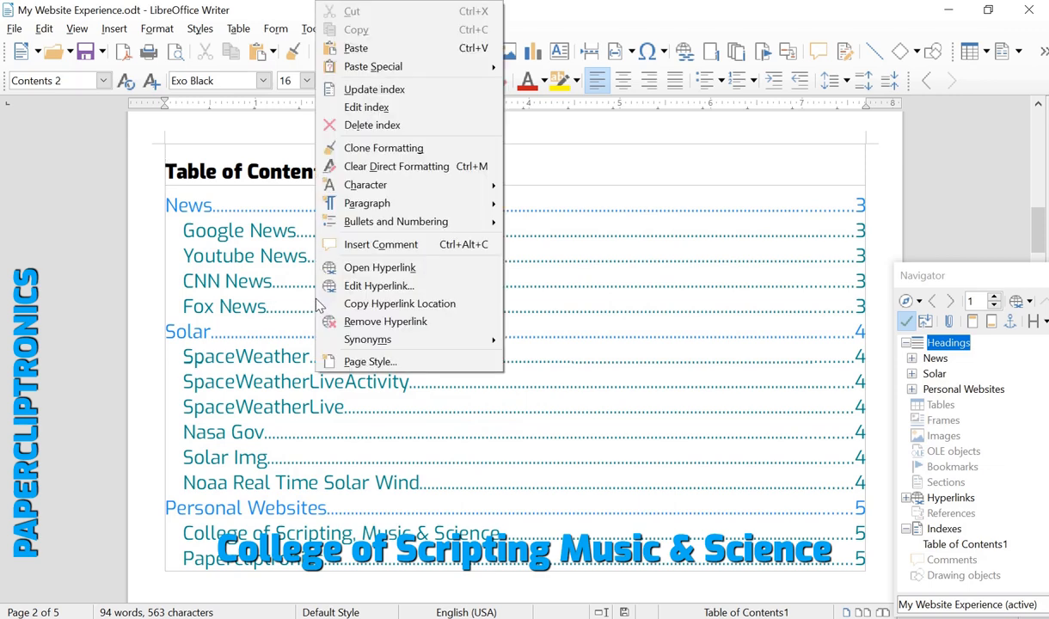
pyautogui.click(387, 110)
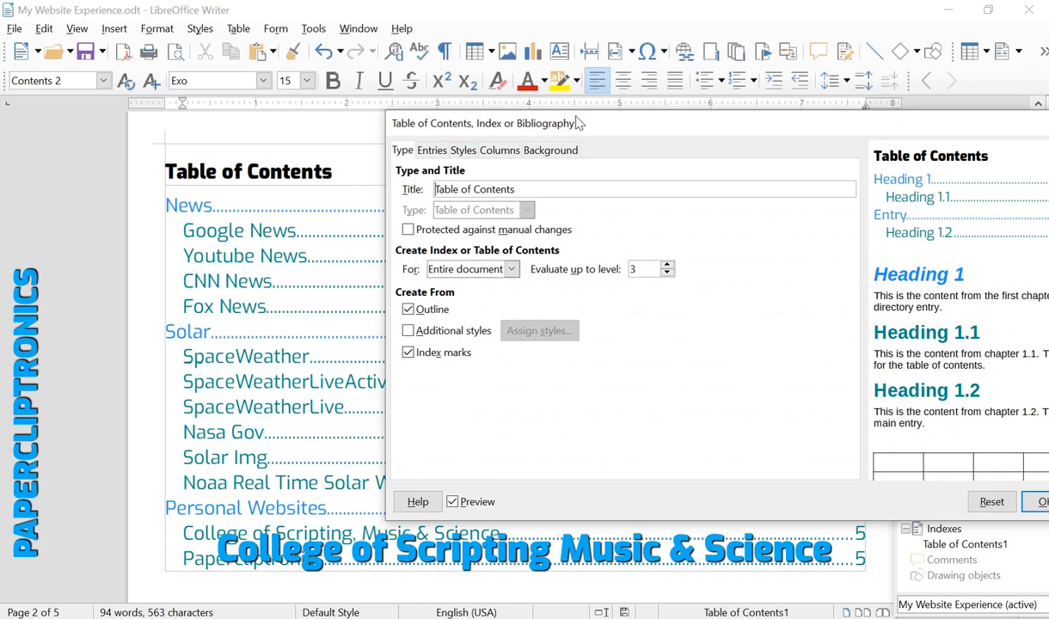
pyautogui.moveTo(577, 115); pyautogui.dragTo(477, 117)
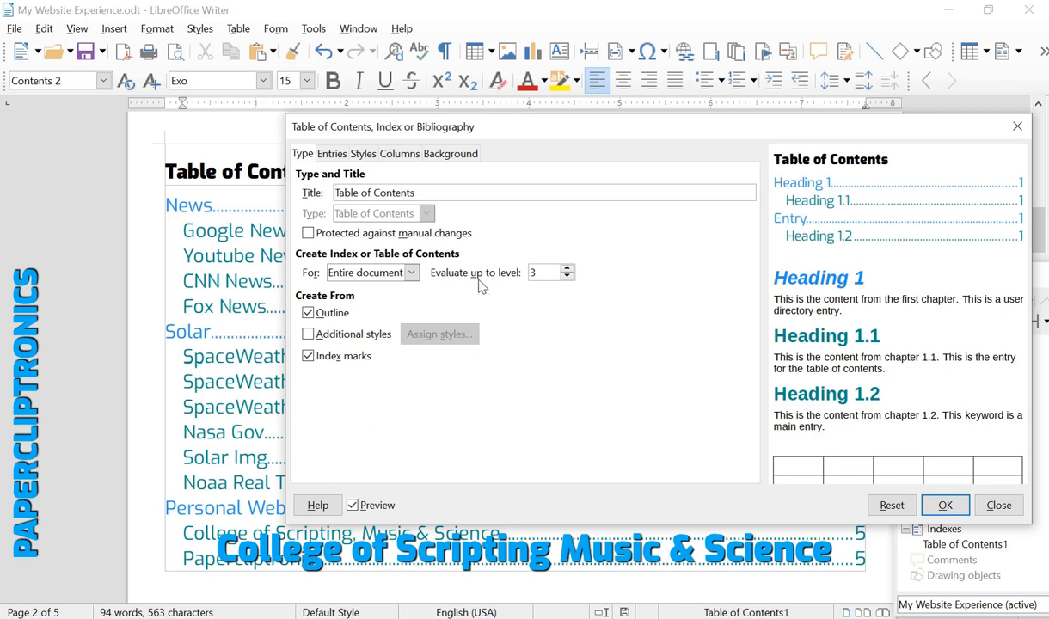
pyautogui.click(566, 276)
pyautogui.click(567, 277)
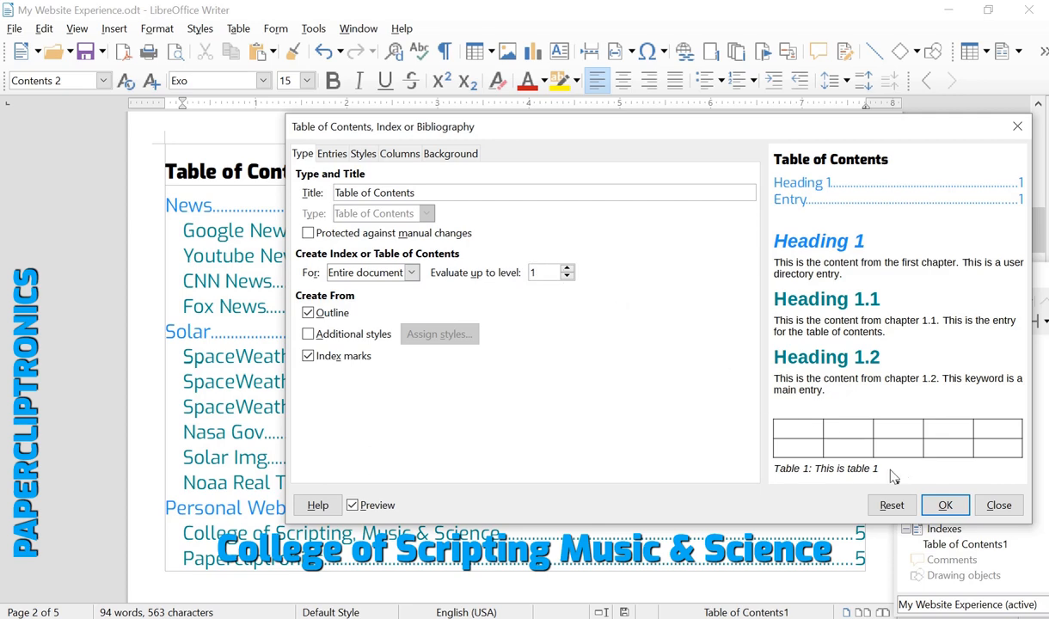
pyautogui.click(945, 506)
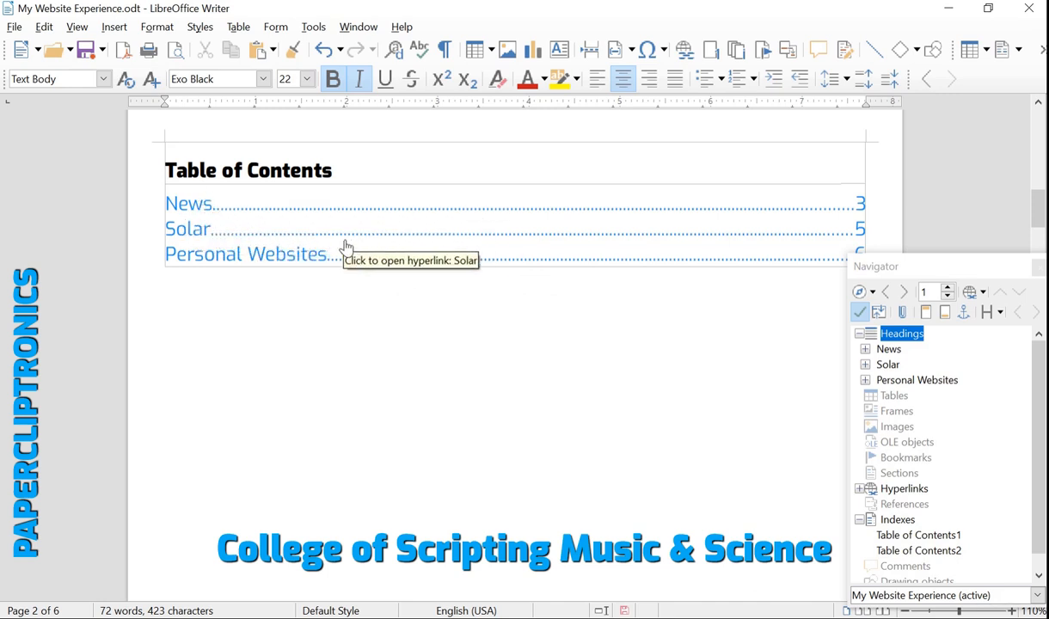
# Edit the main table of contents to evaluate headings up to level 2
pyautogui.rightClick(393, 228)
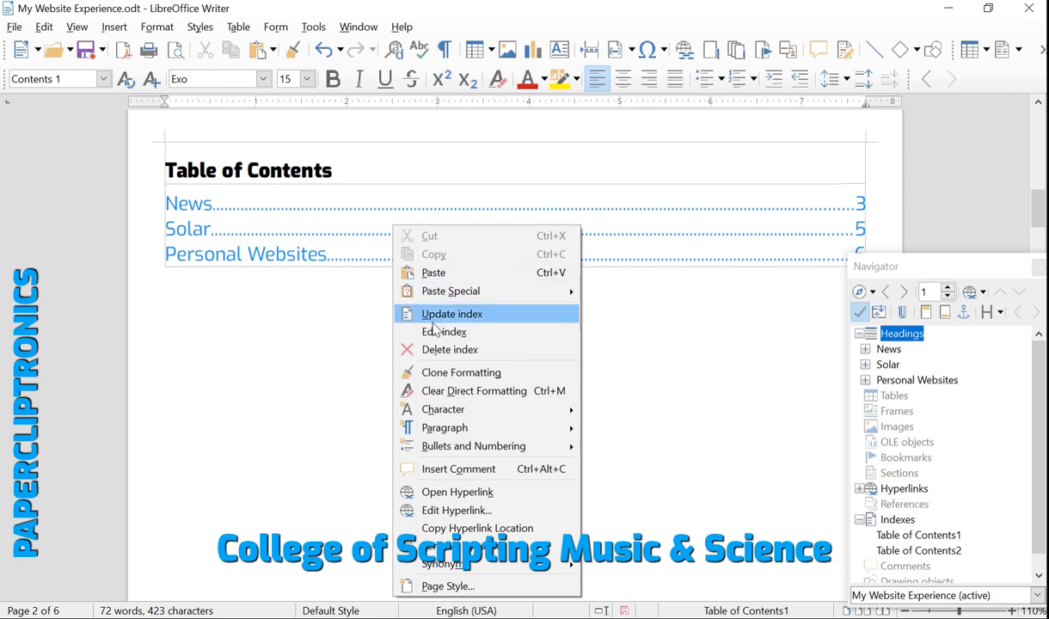
pyautogui.click(479, 334)
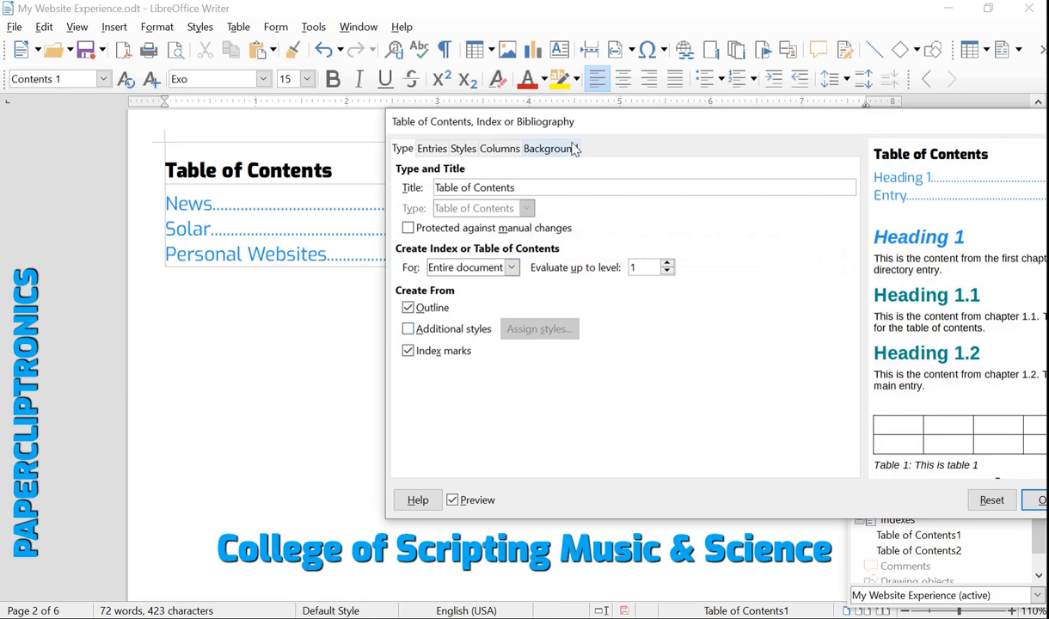
pyautogui.moveTo(558, 125); pyautogui.dragTo(477, 139)
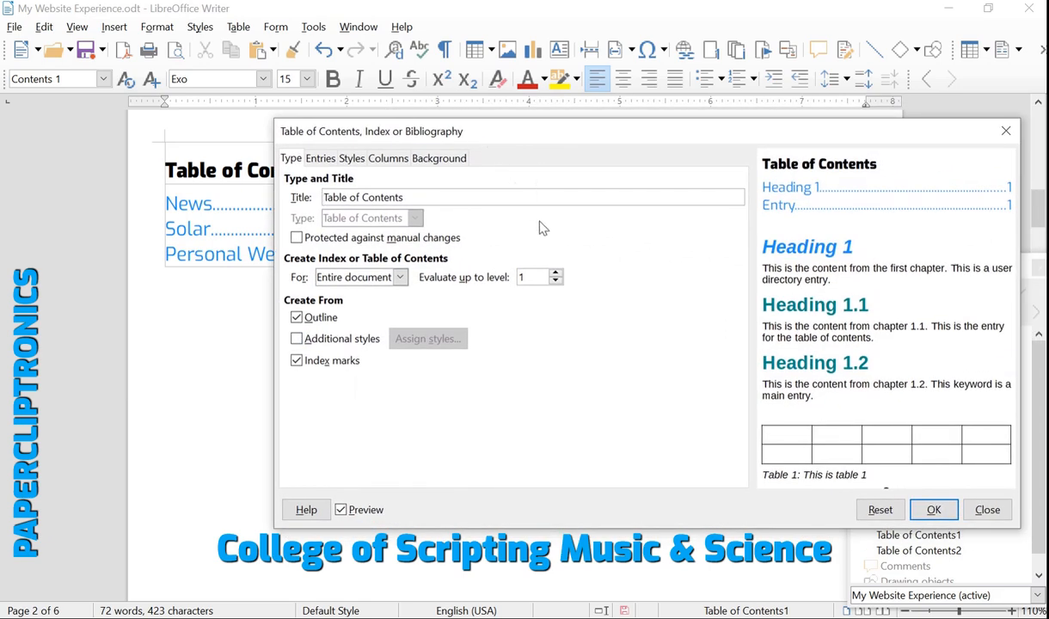
pyautogui.click(555, 274)
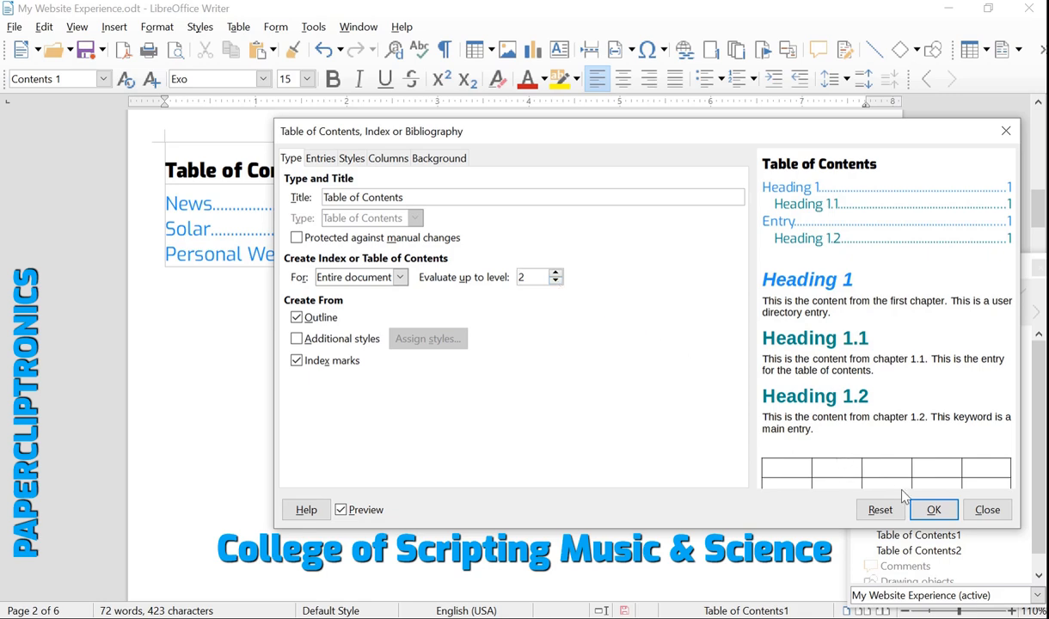
pyautogui.click(927, 513)
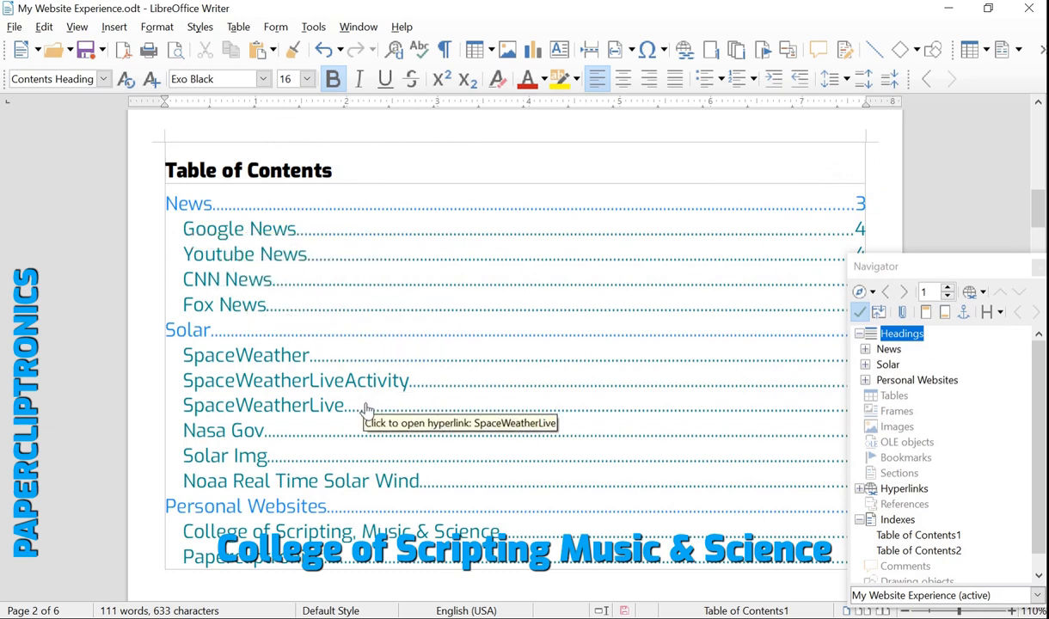
# Delete the second table of contents beneath the News heading on page 3
pyautogui.scroll(-10, 303, 414)
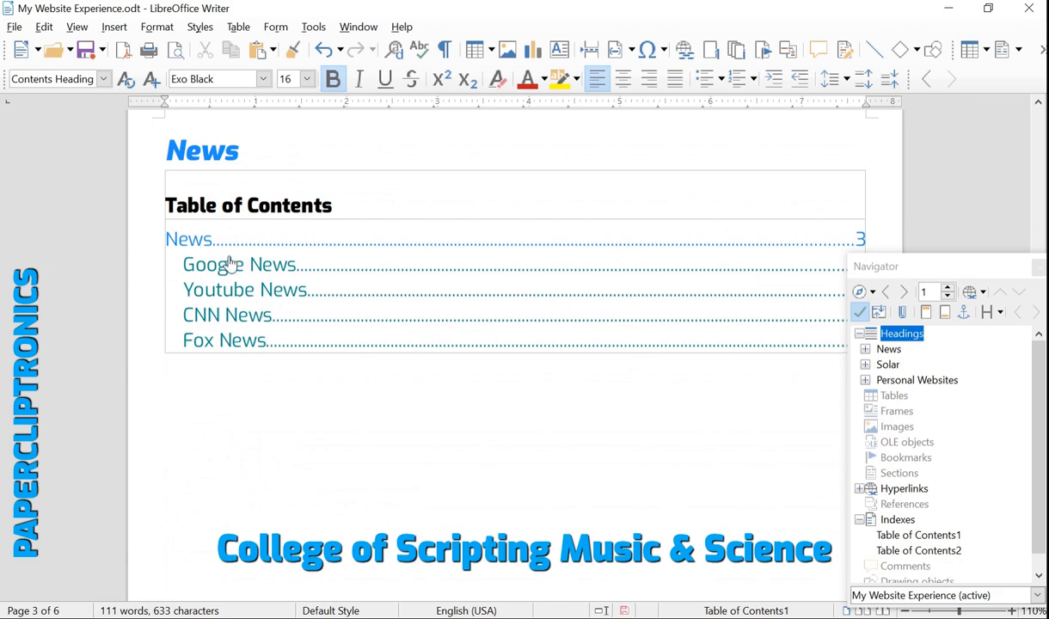
pyautogui.scroll(5, 223, 276)
pyautogui.scroll(5, 222, 276)
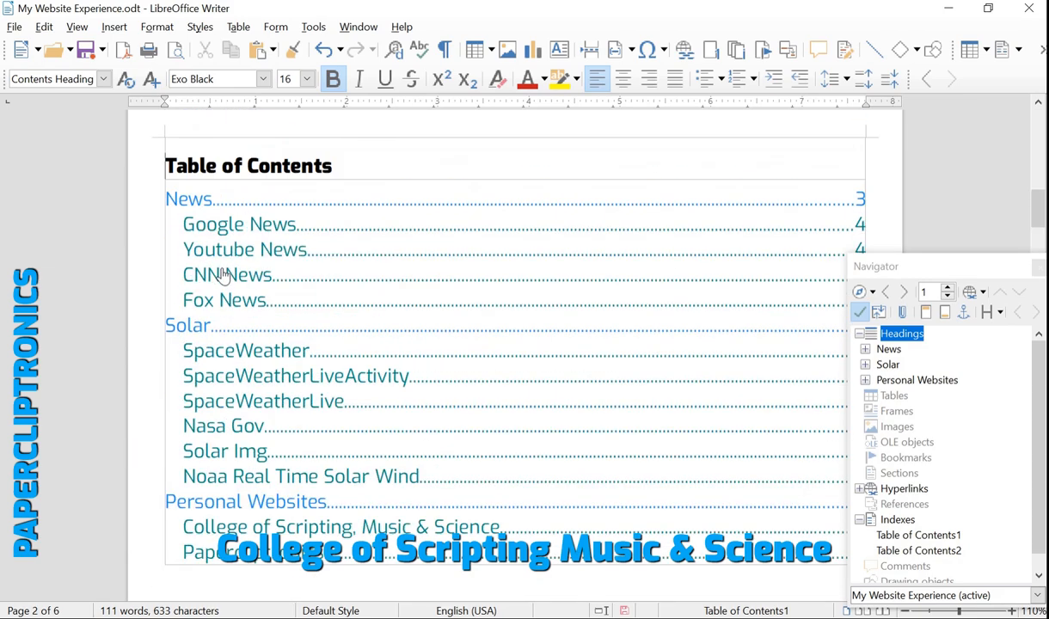
pyautogui.scroll(-8, 222, 276)
pyautogui.scroll(5, 223, 276)
pyautogui.scroll(-6, 224, 271)
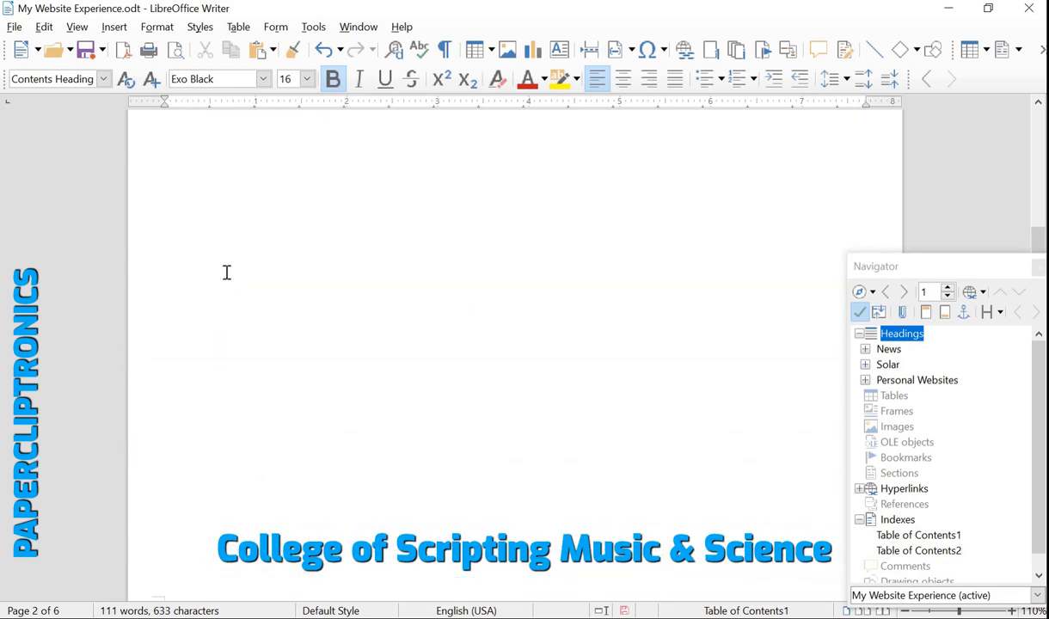
pyautogui.rightClick(245, 373)
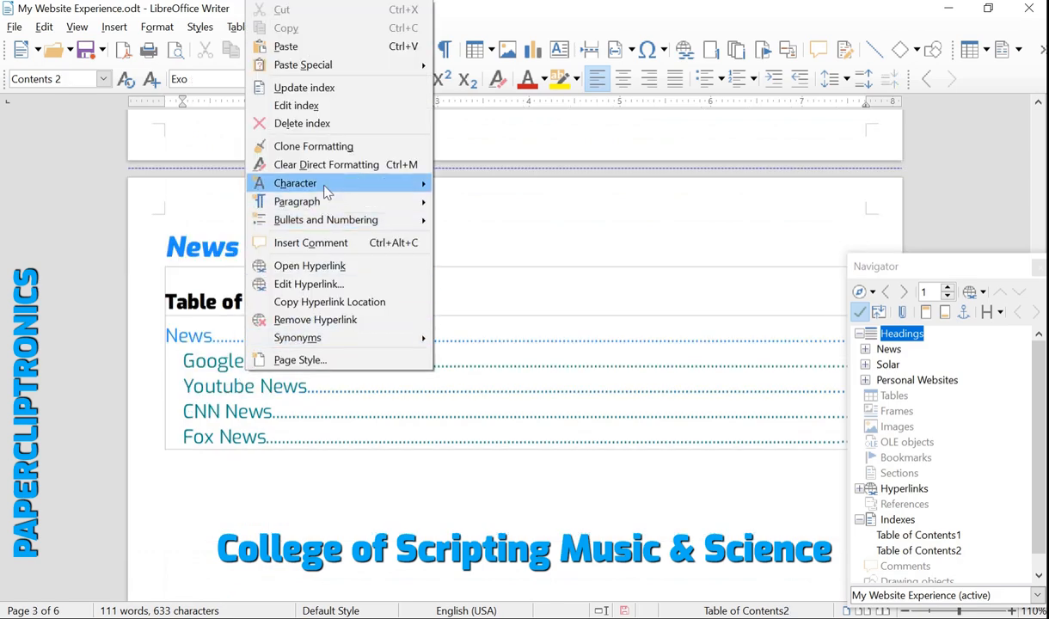
pyautogui.click(310, 123)
# Update the main table of contents on page 2
pyautogui.scroll(6, 294, 297)
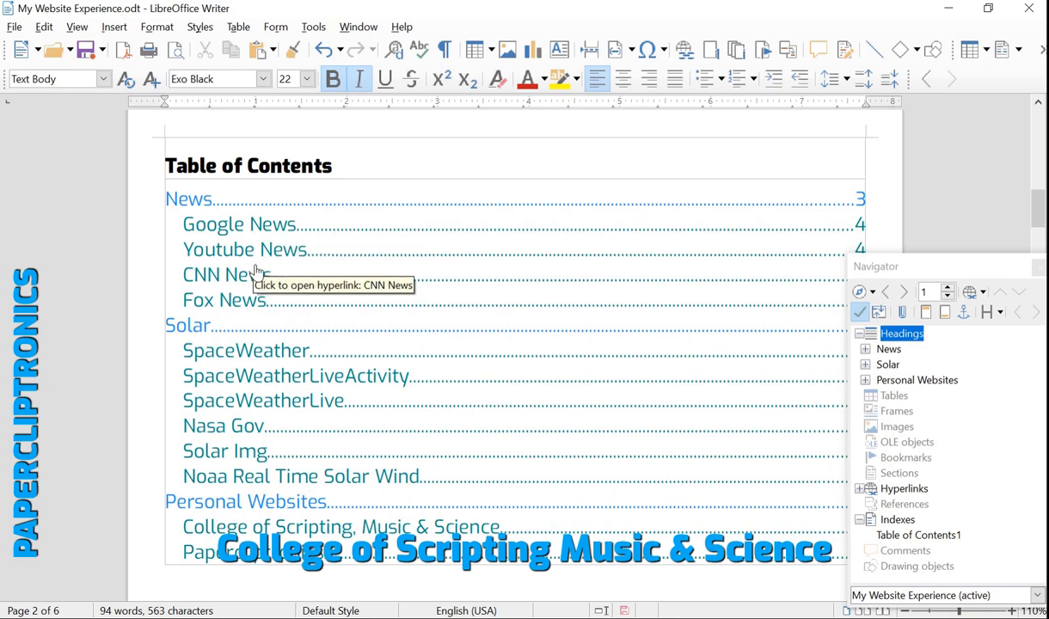
pyautogui.rightClick(258, 275)
pyautogui.click(320, 88)
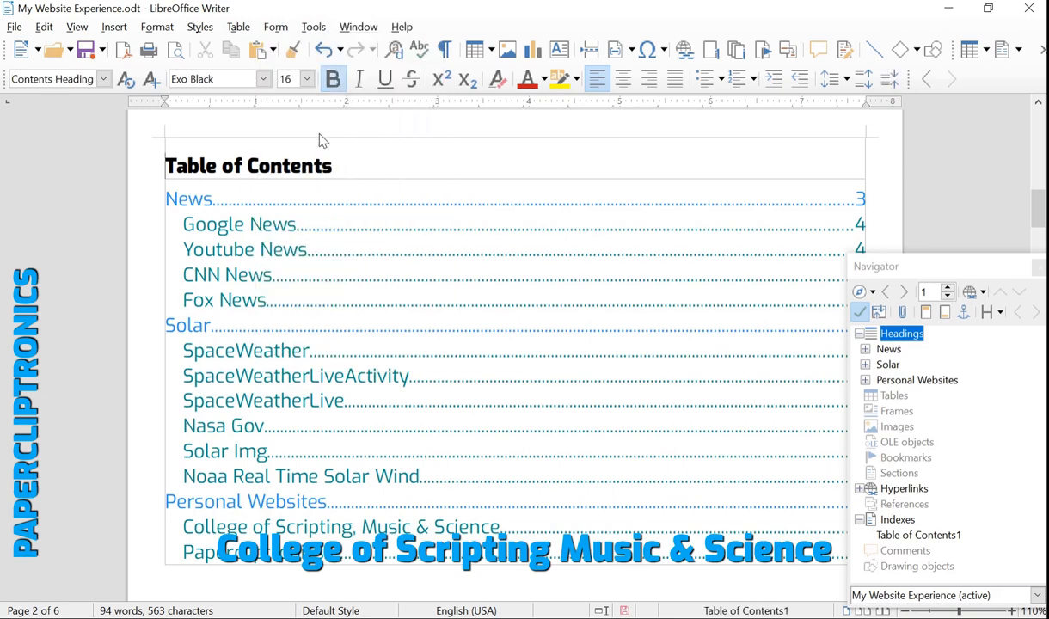
# Follow the News entry to its chapter and place the cursor on the blank line beneath the News heading
pyautogui.click(197, 203)
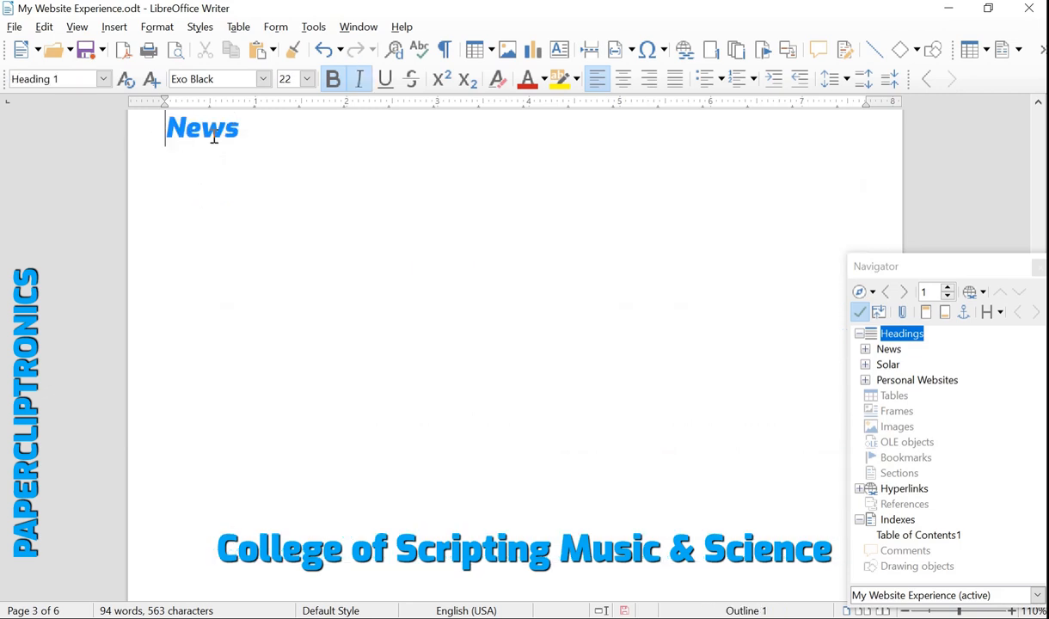
pyautogui.click(219, 218)
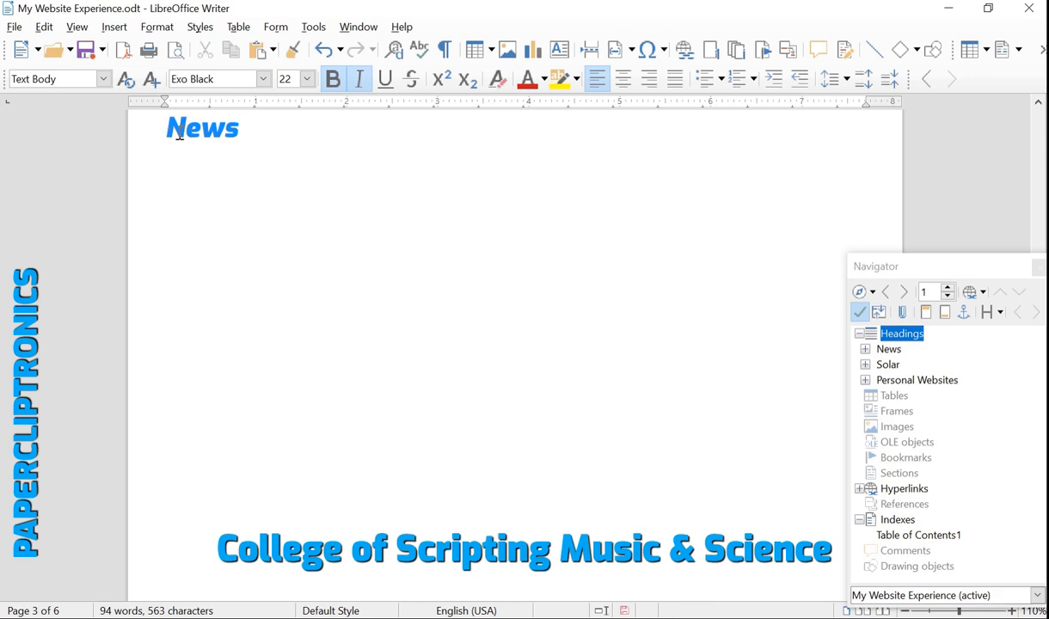
pyautogui.moveTo(180, 134); pyautogui.dragTo(256, 136)
pyautogui.scroll(-6, 250, 263)
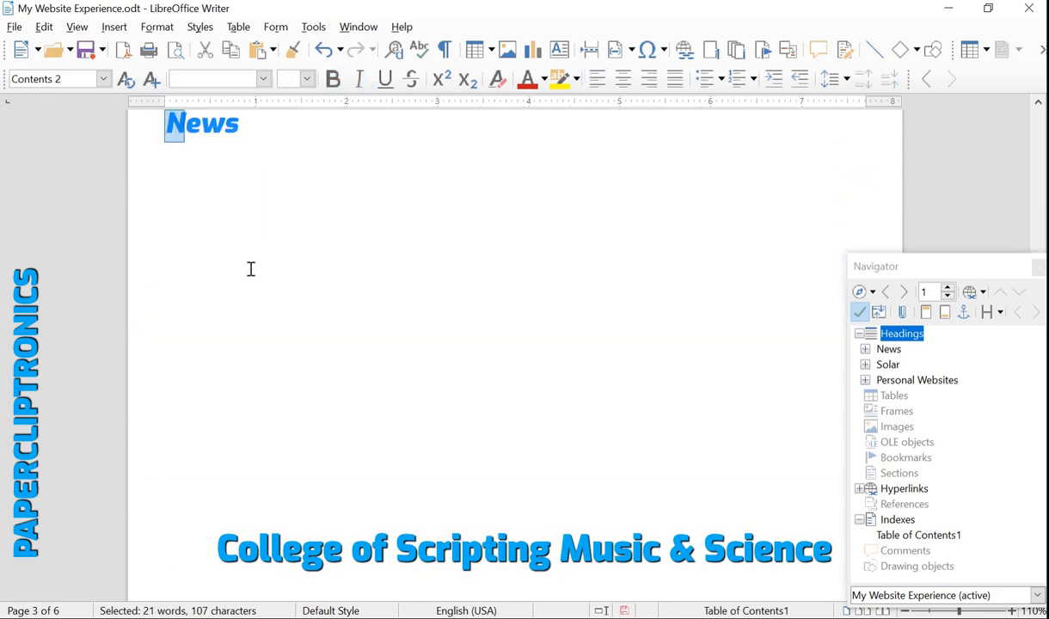
pyautogui.click(245, 267)
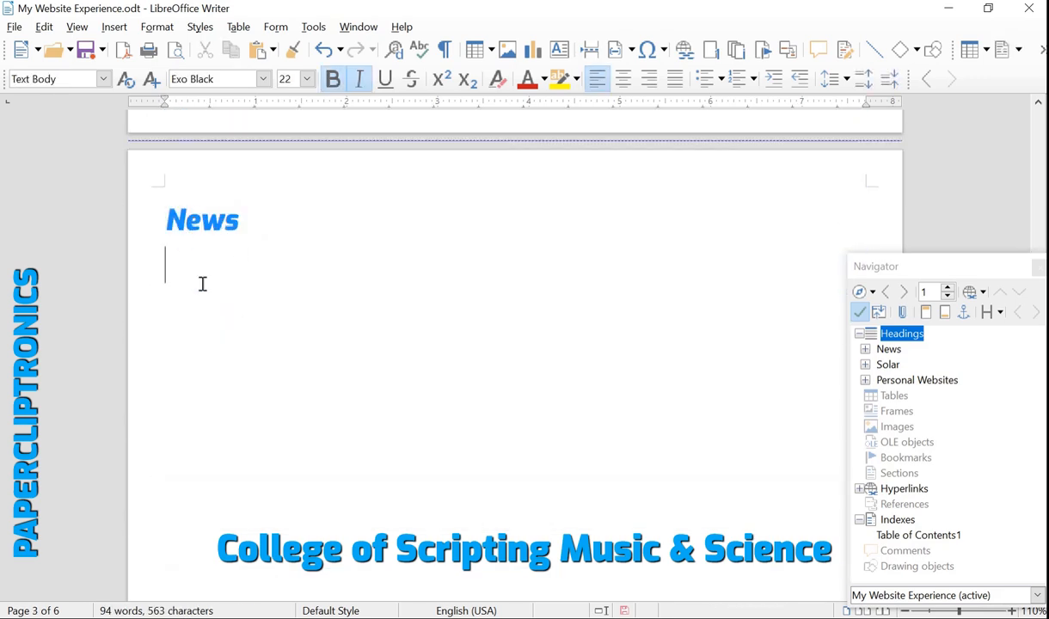
# Insert a table of contents under the News heading, created for the Chapter only and evaluated up to level 2
pyautogui.click(114, 26)
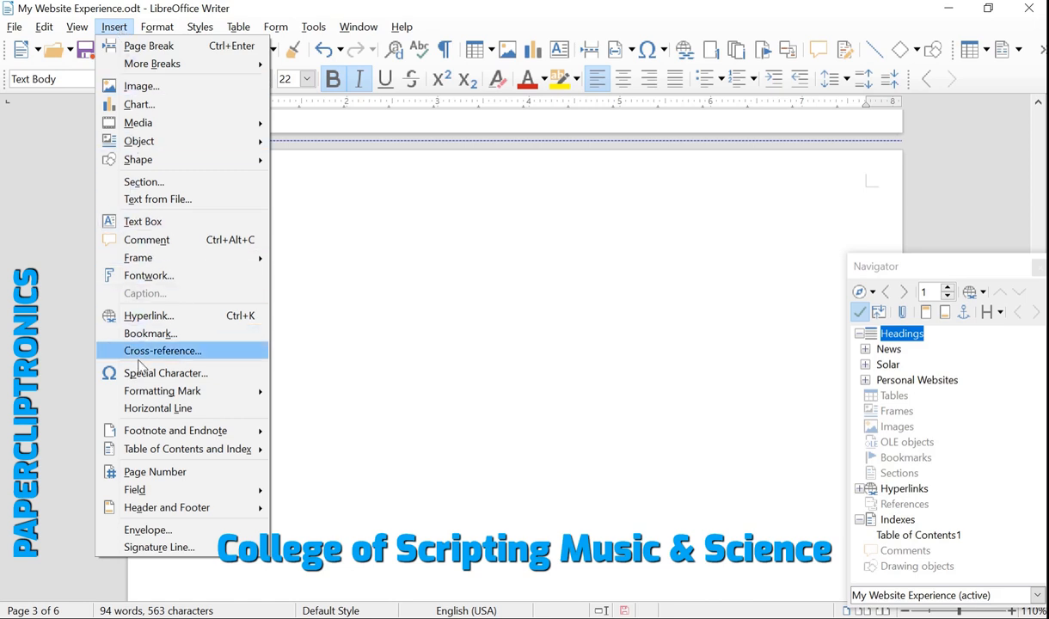
pyautogui.moveTo(164, 451)
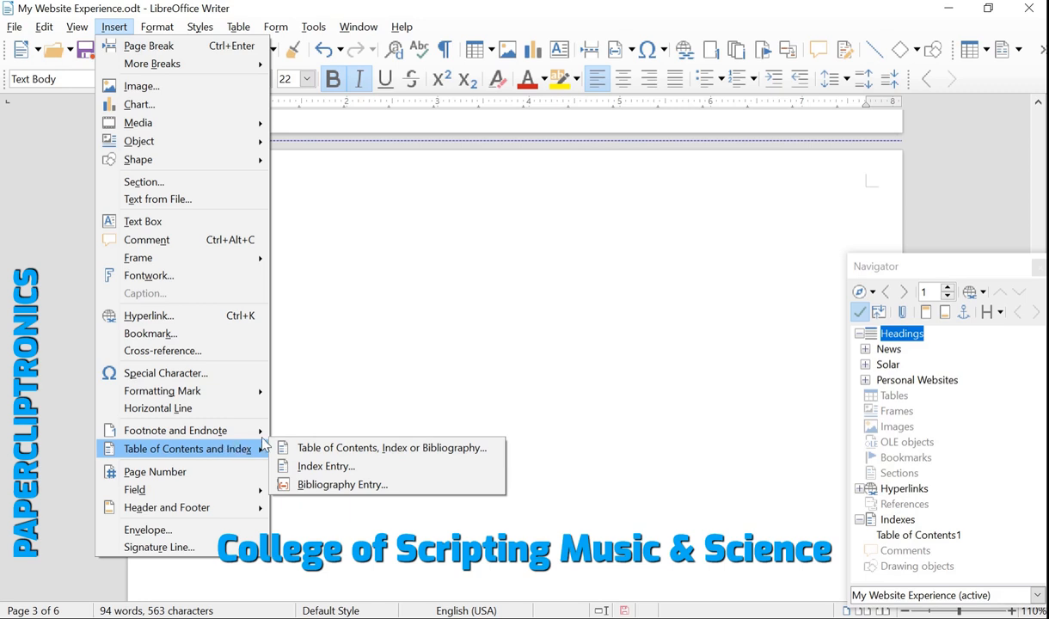
pyautogui.click(375, 448)
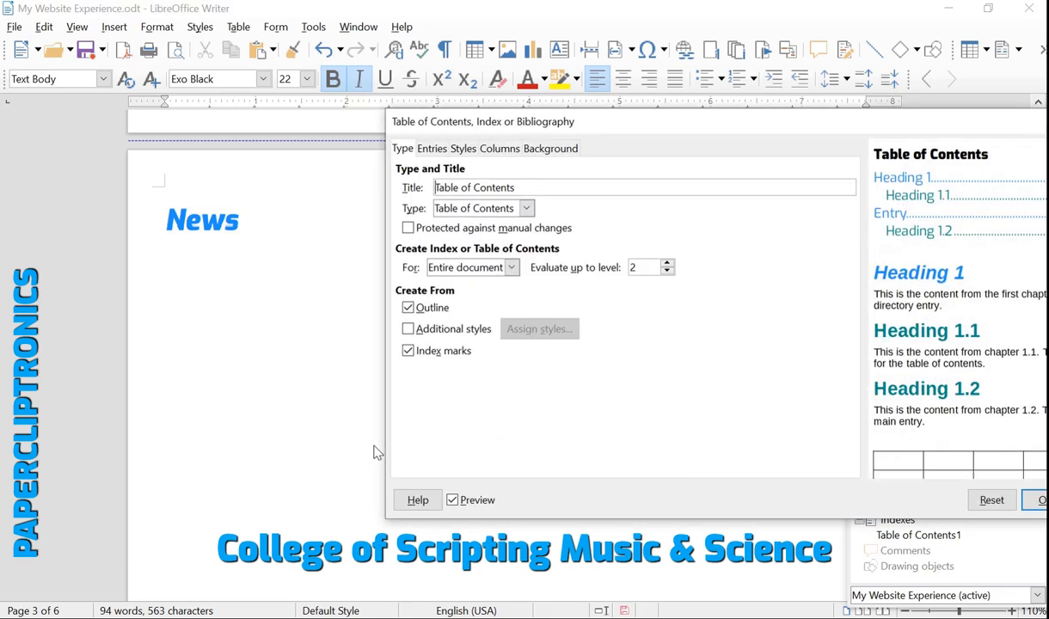
pyautogui.moveTo(511, 115); pyautogui.dragTo(425, 147)
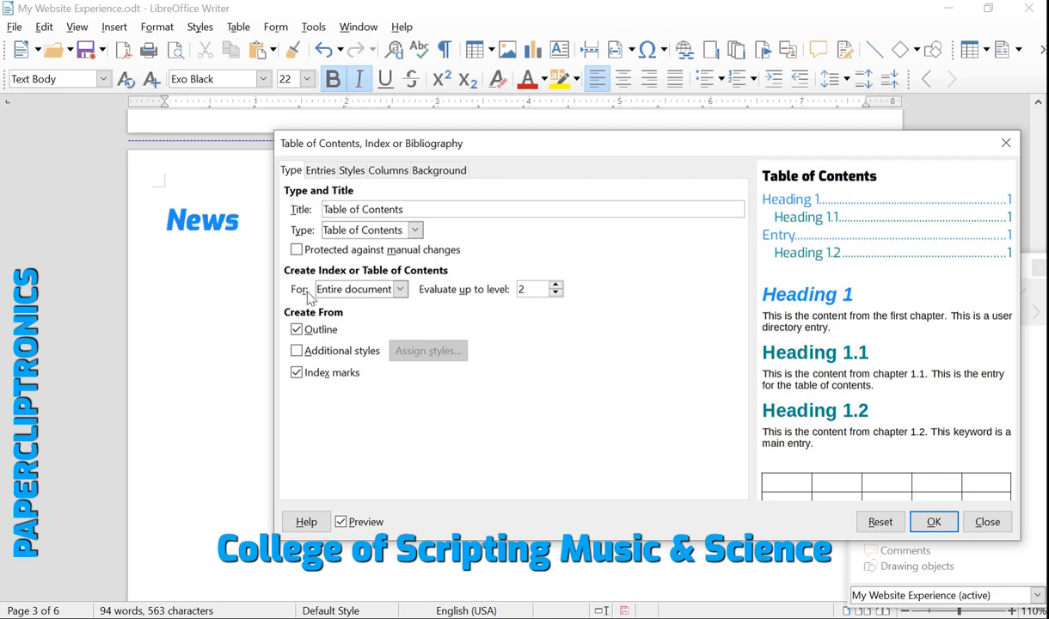
pyautogui.click(400, 290)
pyautogui.click(400, 290)
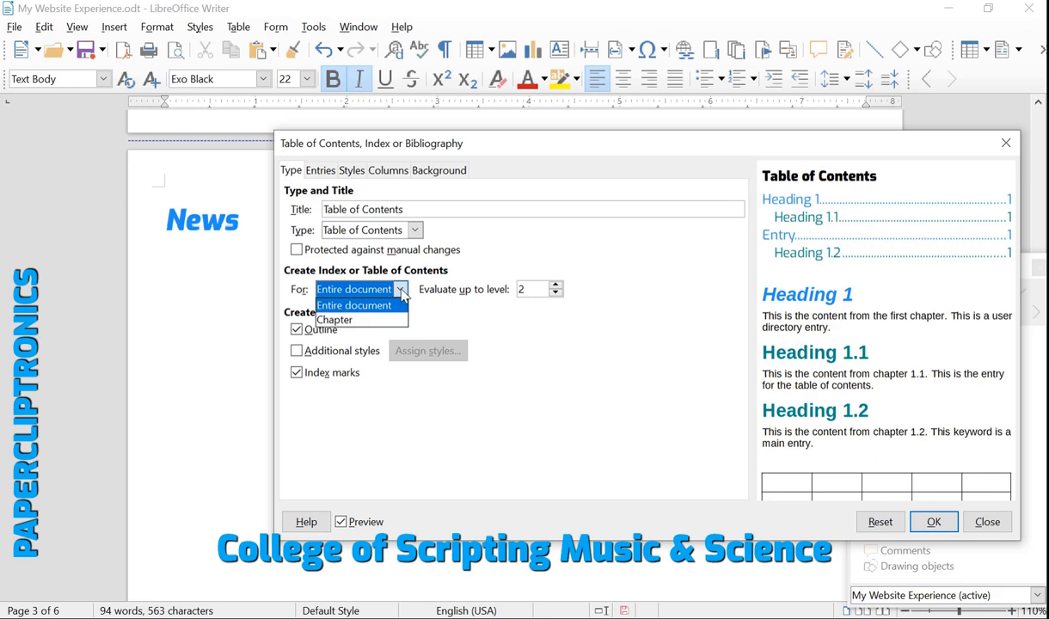
pyautogui.click(401, 290)
pyautogui.click(401, 291)
pyautogui.click(362, 320)
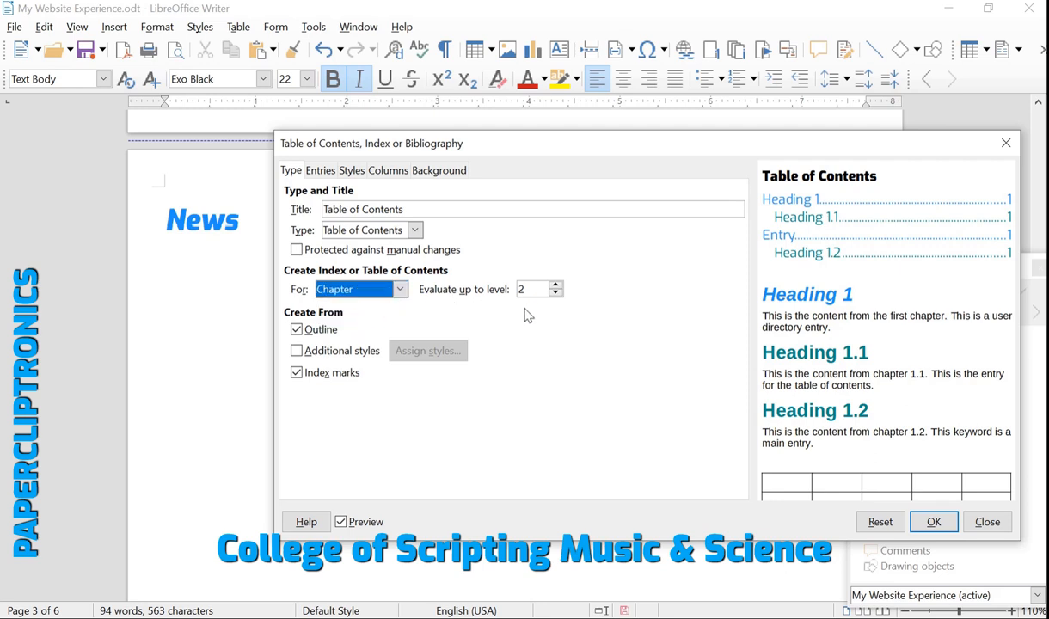
pyautogui.click(929, 524)
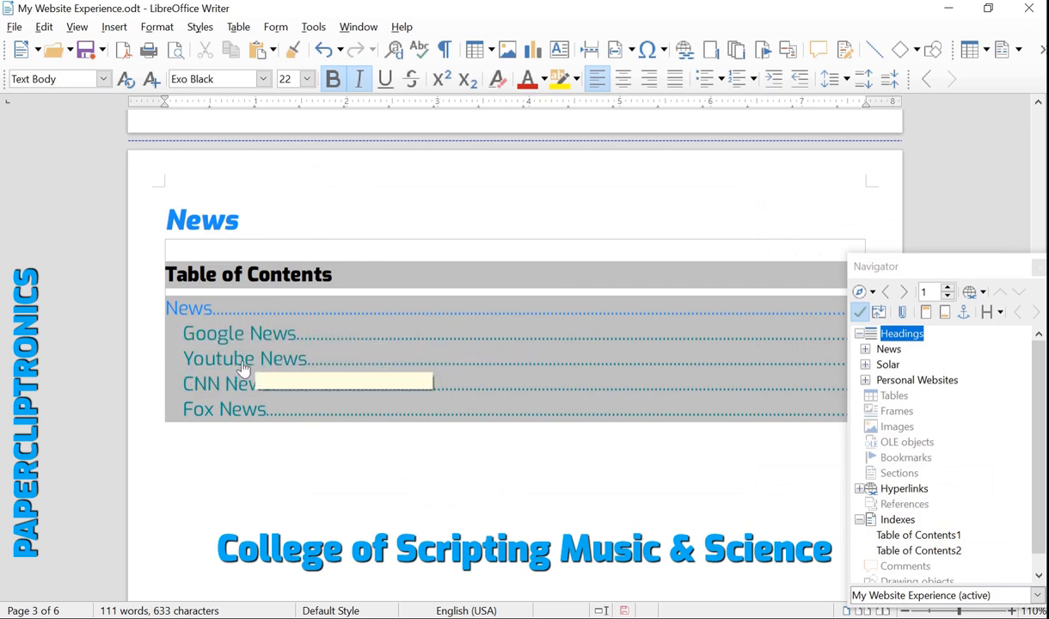
# Give the News chapter's table of contents a white (ffffff) background color
pyautogui.rightClick(351, 332)
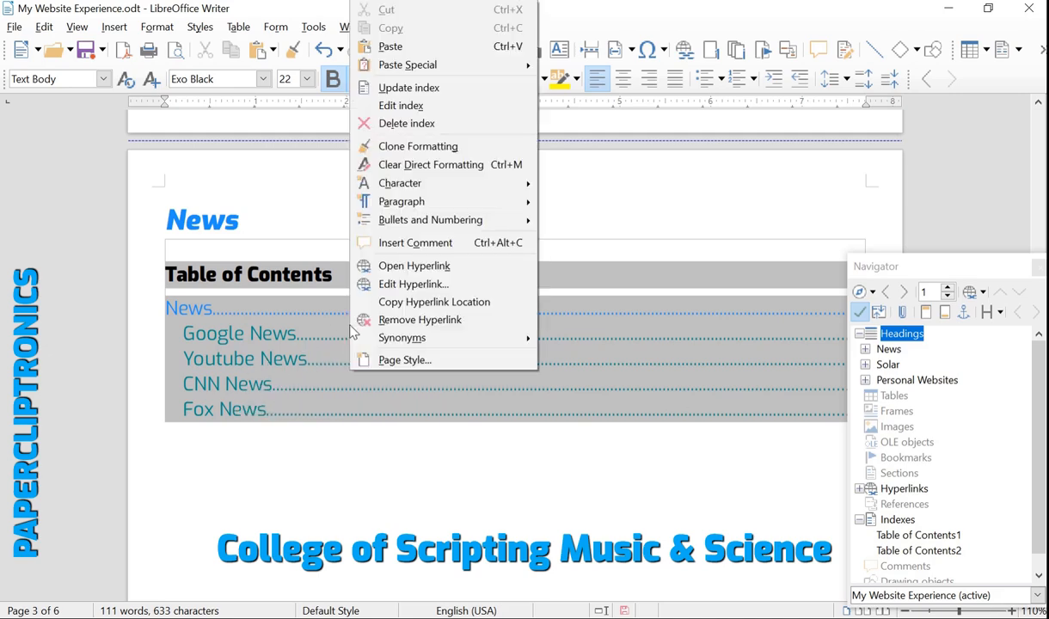
pyautogui.click(424, 106)
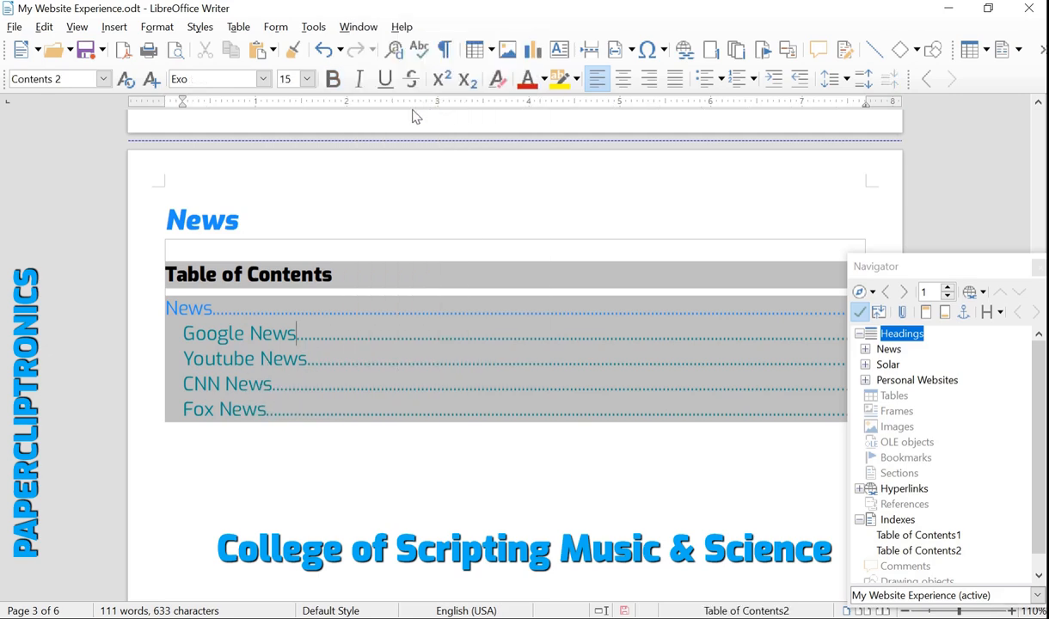
pyautogui.click(550, 150)
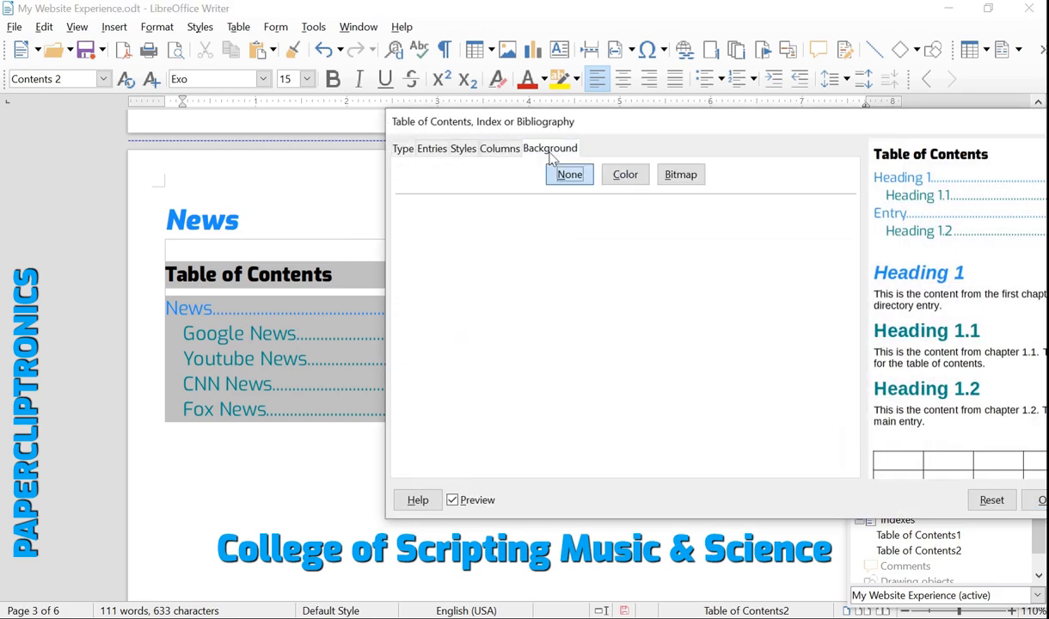
pyautogui.click(623, 175)
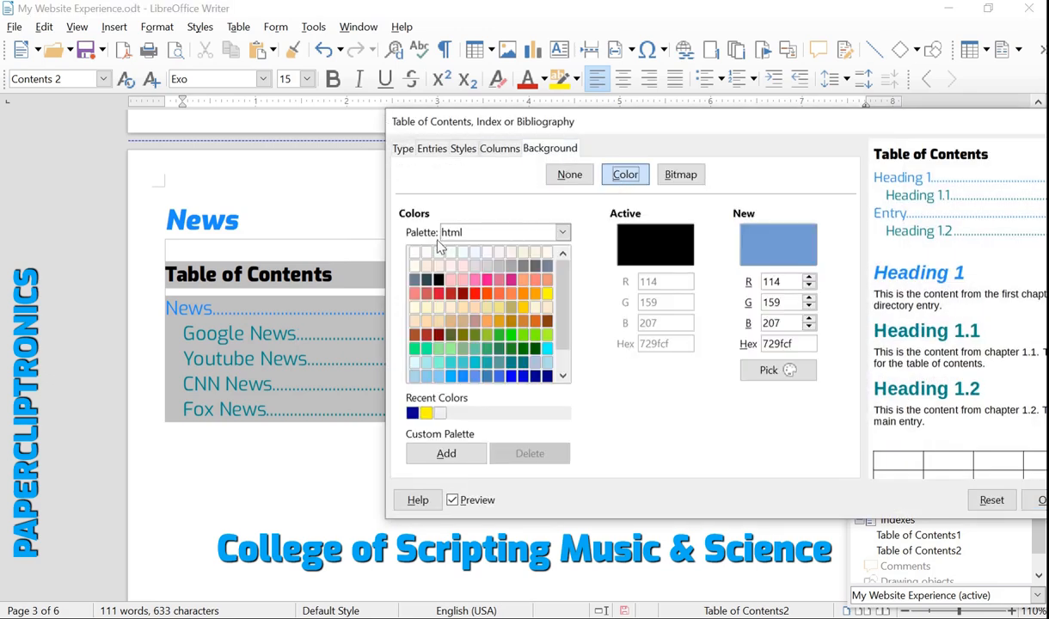
pyautogui.click(415, 254)
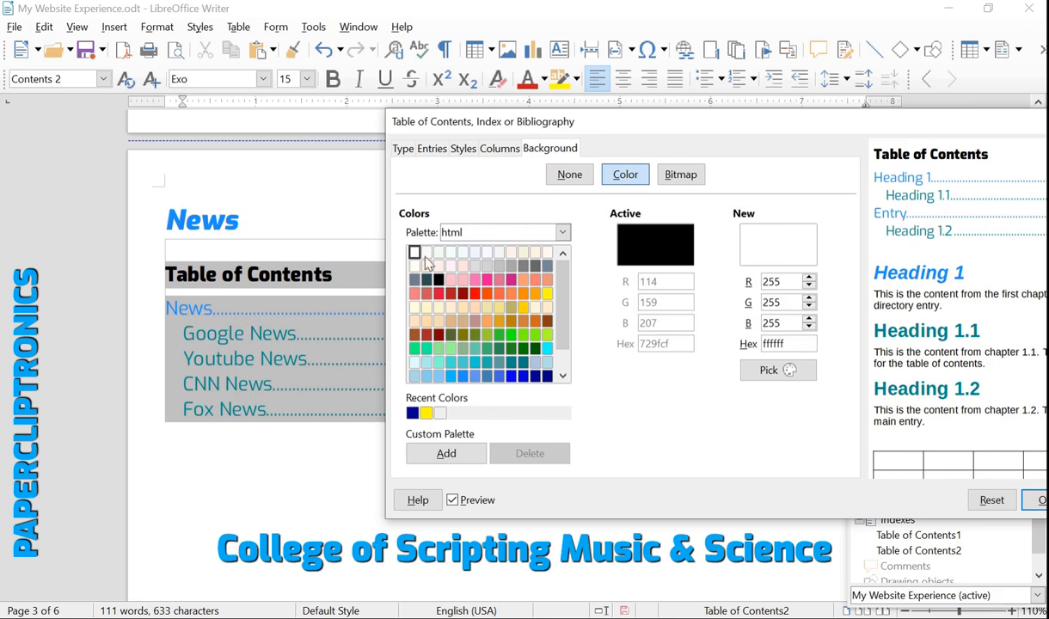
pyautogui.moveTo(841, 140); pyautogui.dragTo(724, 143)
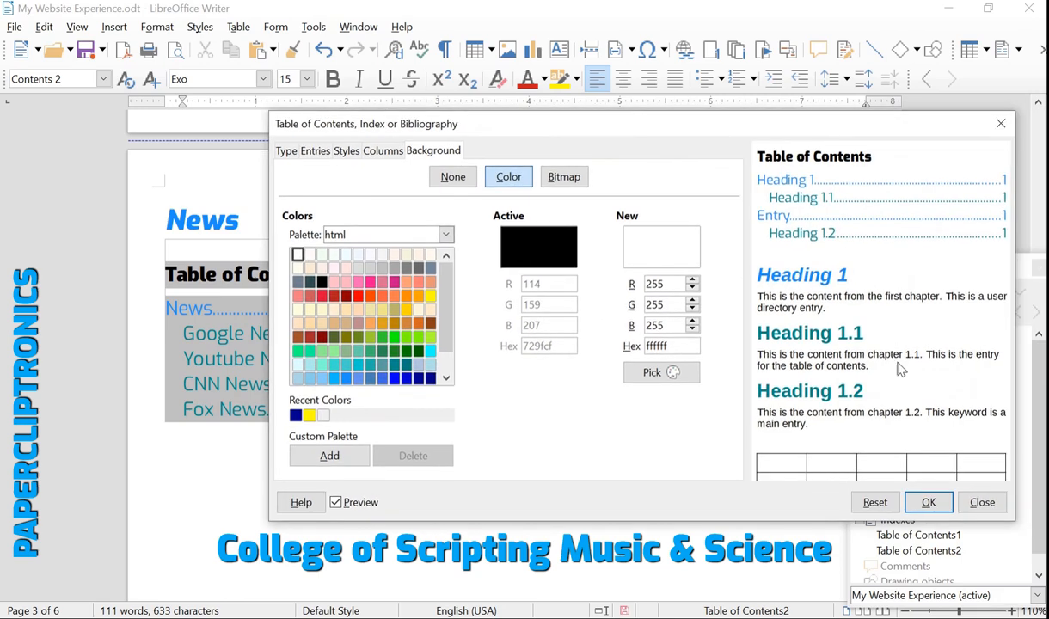
pyautogui.click(930, 502)
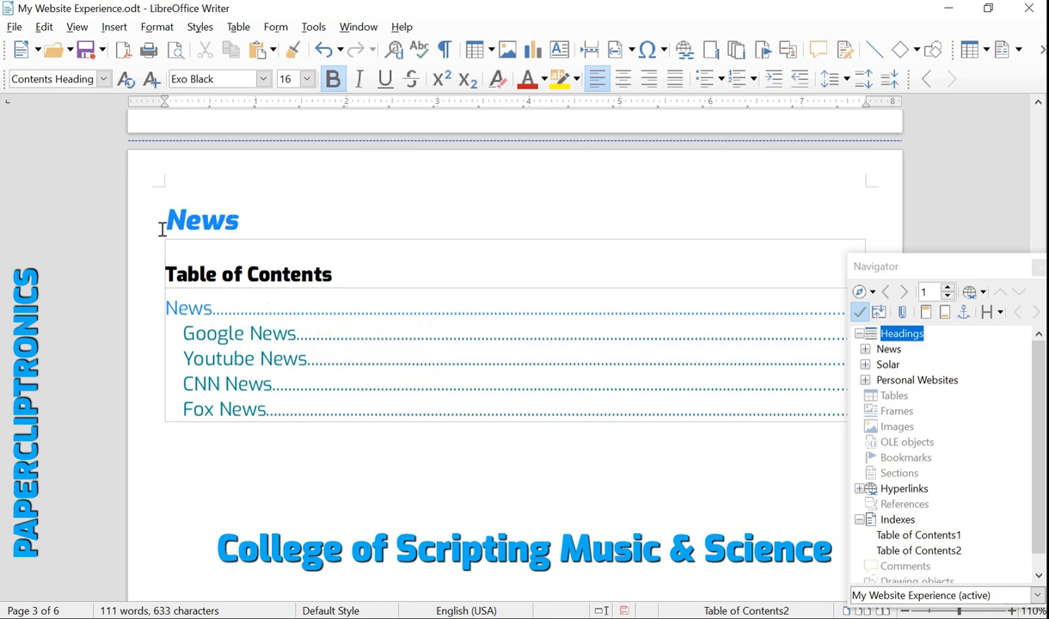
pyautogui.tripleClick(187, 274)
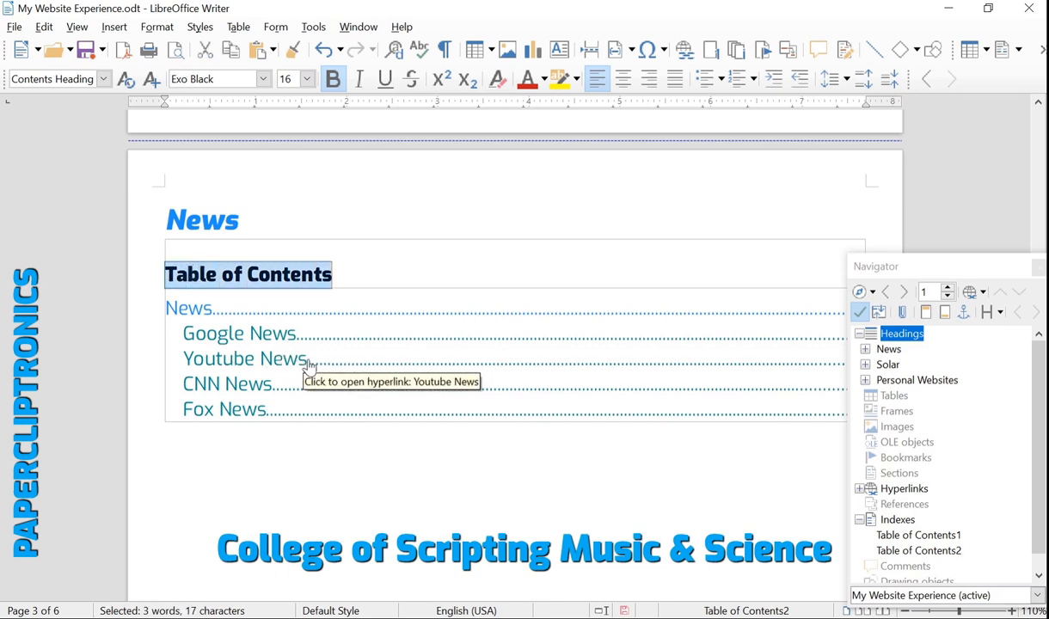
pyautogui.click(258, 223)
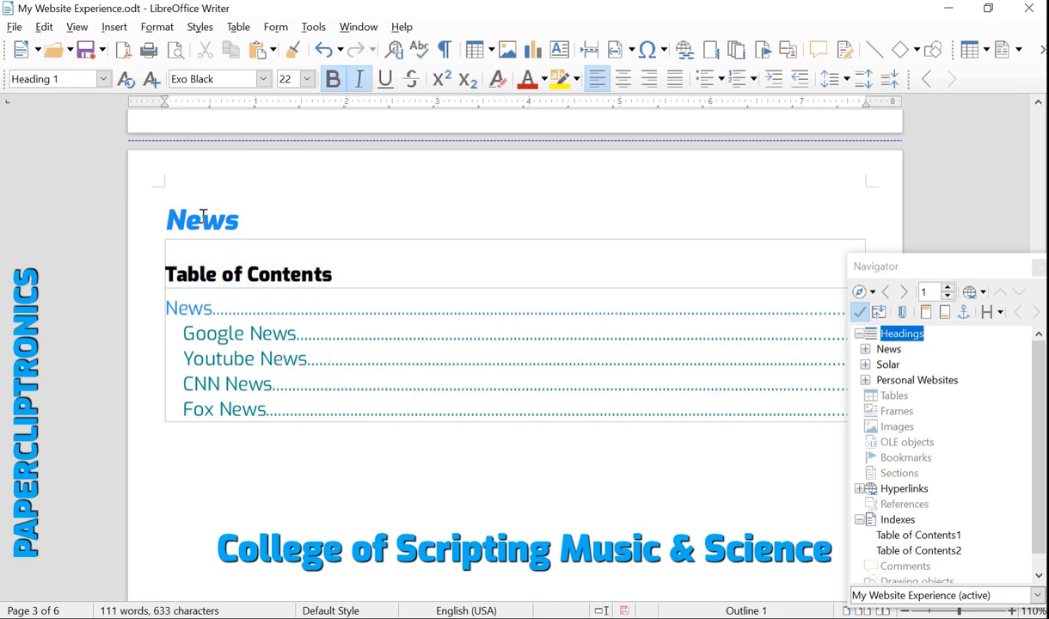
pyautogui.moveTo(242, 215); pyautogui.dragTo(136, 208)
pyautogui.click(331, 219)
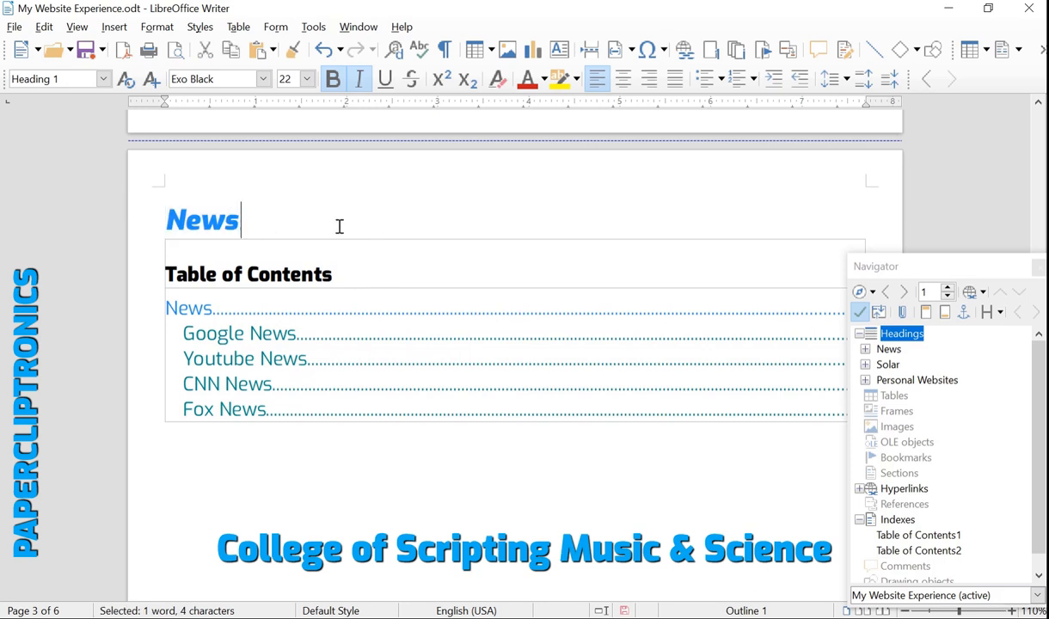
# Set the News chapter's table of contents to be created for the Entire document
pyautogui.rightClick(345, 331)
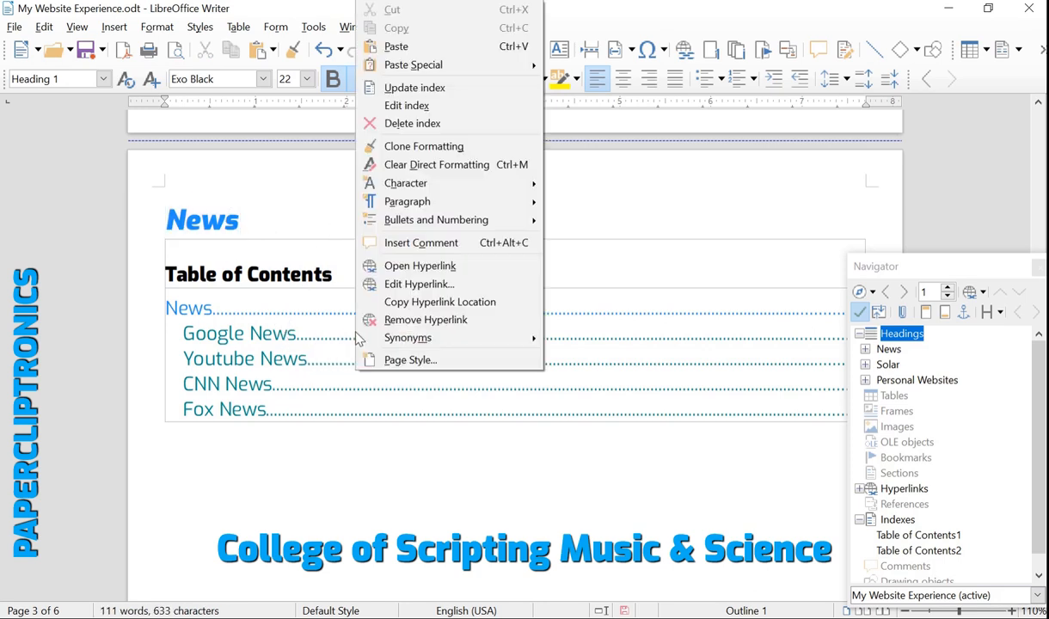
pyautogui.click(434, 105)
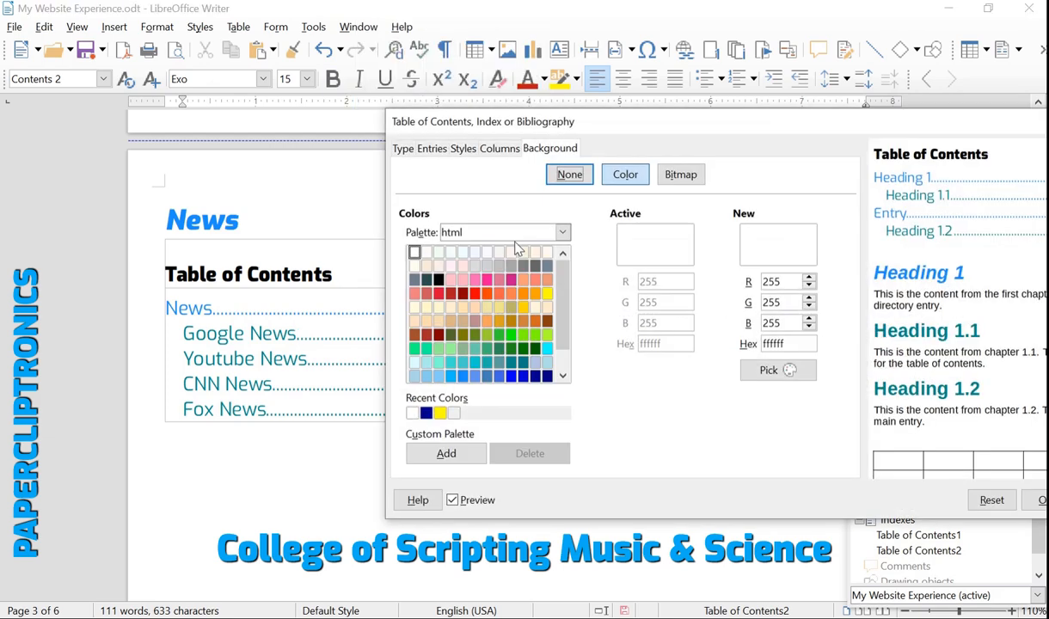
pyautogui.click(275, 160)
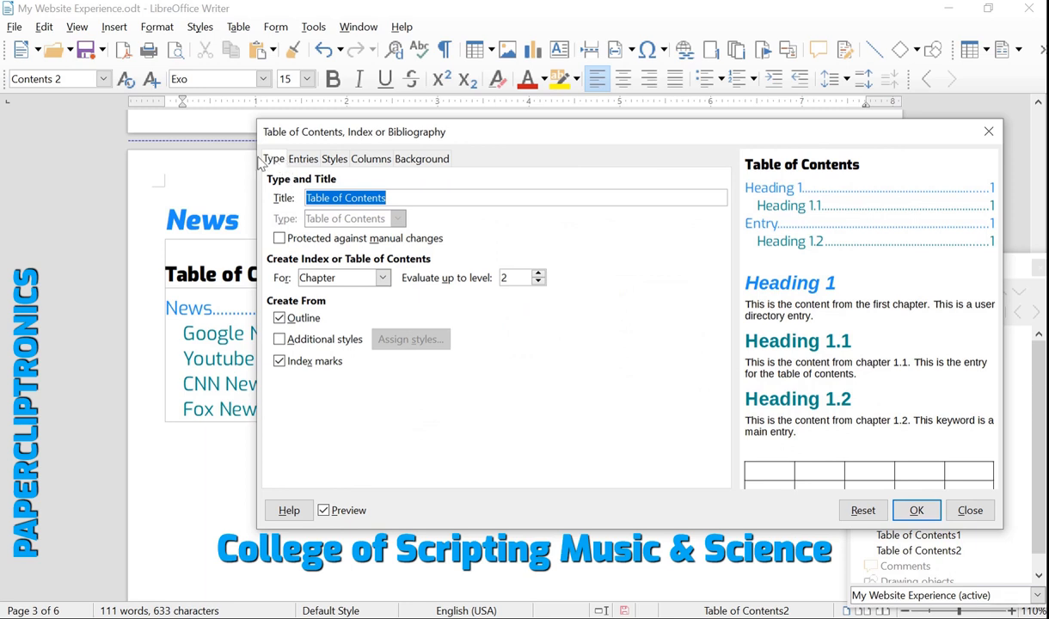
pyautogui.click(336, 277)
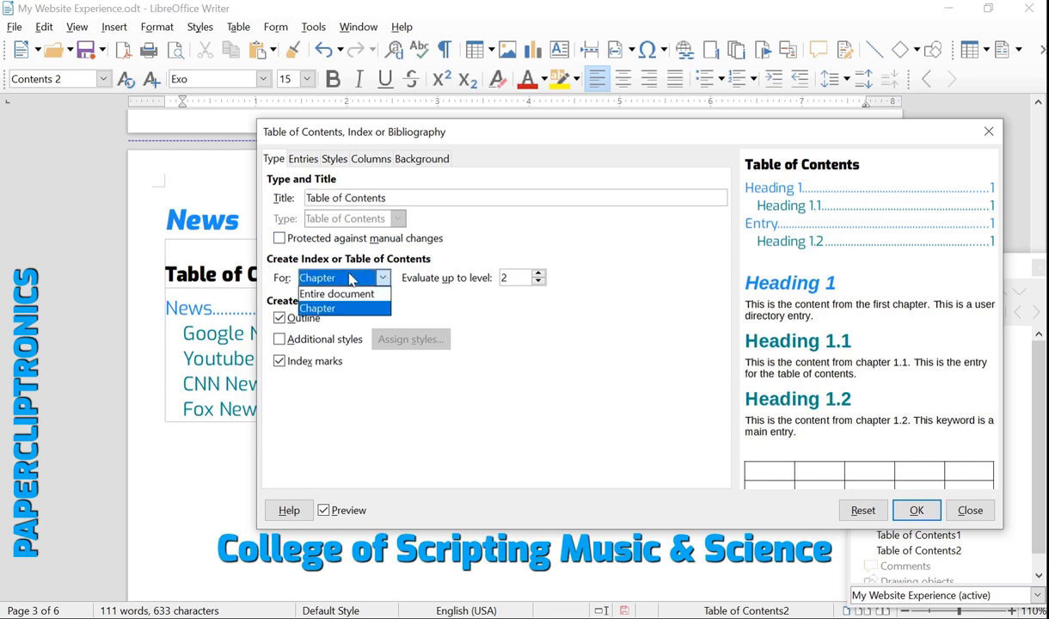
pyautogui.click(350, 295)
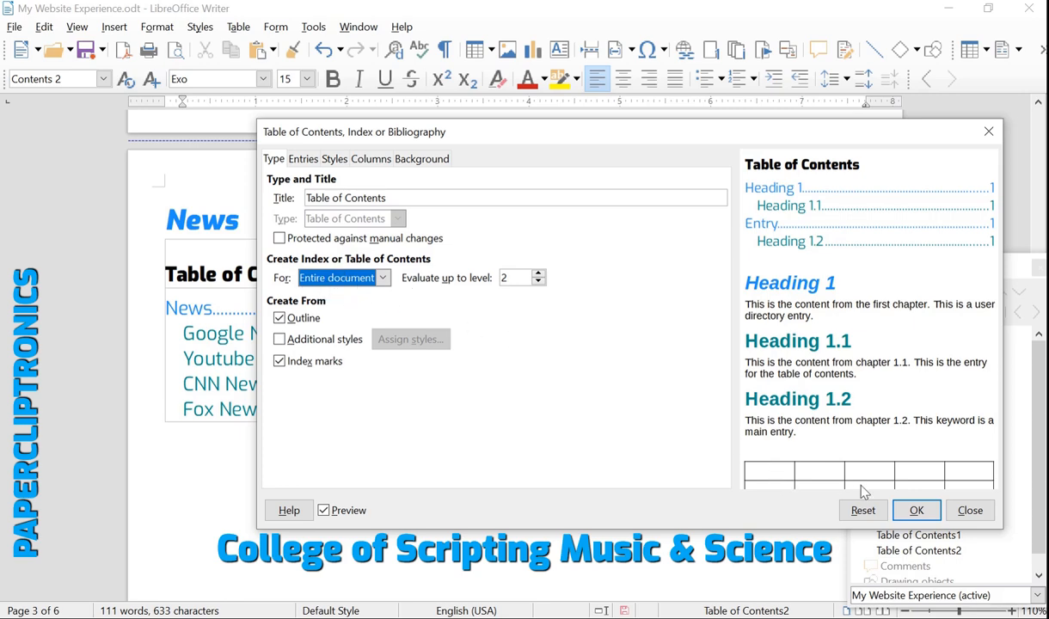
pyautogui.click(916, 510)
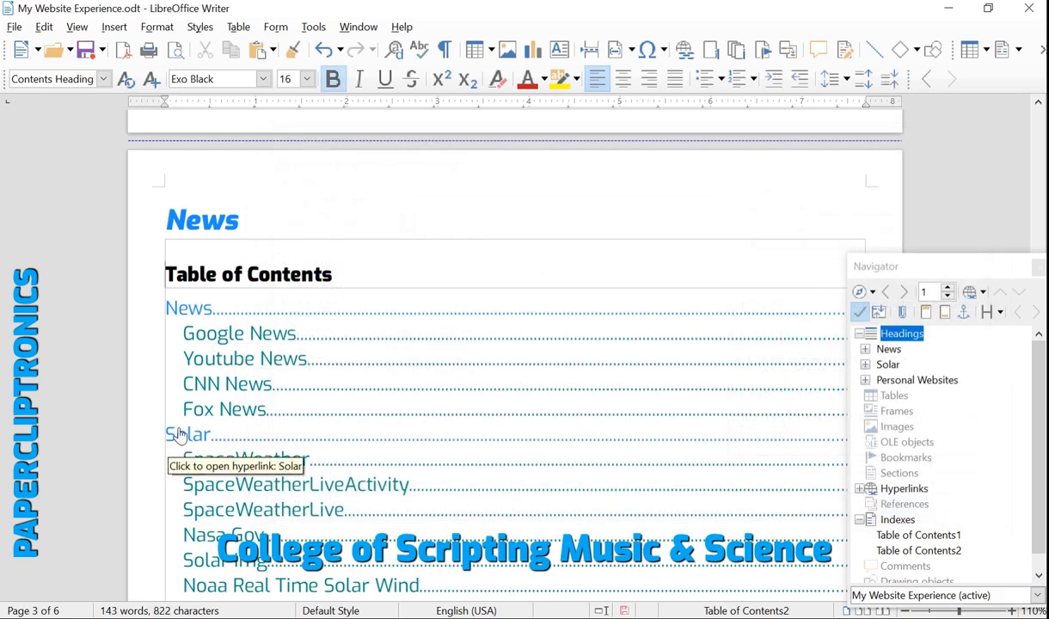
# Restrict the table of contents under the News heading to the Chapter only
pyautogui.scroll(-2, 183, 432)
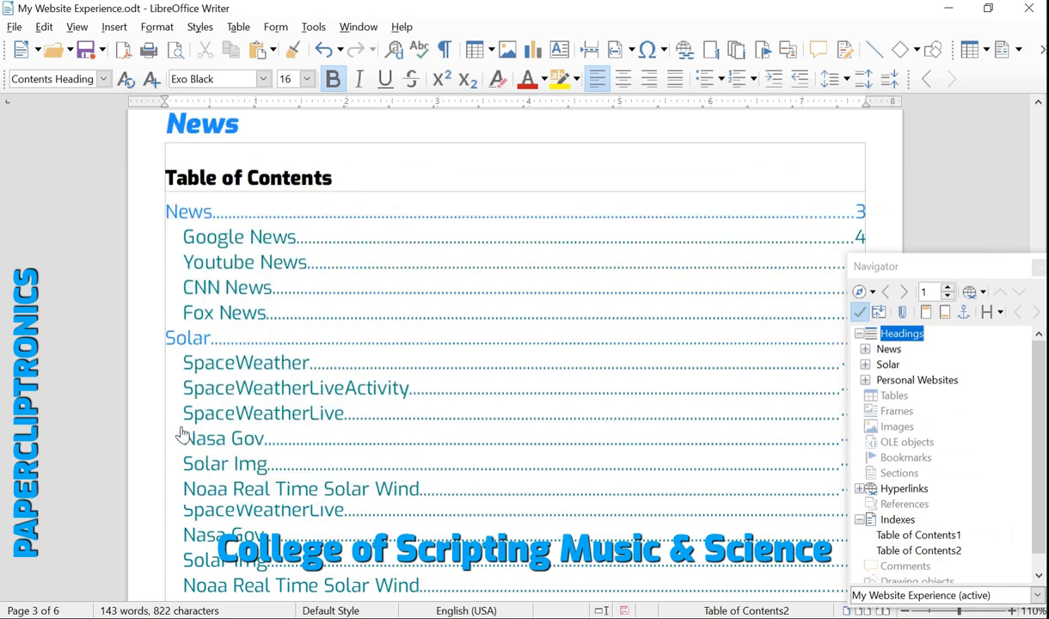
pyautogui.rightClick(294, 277)
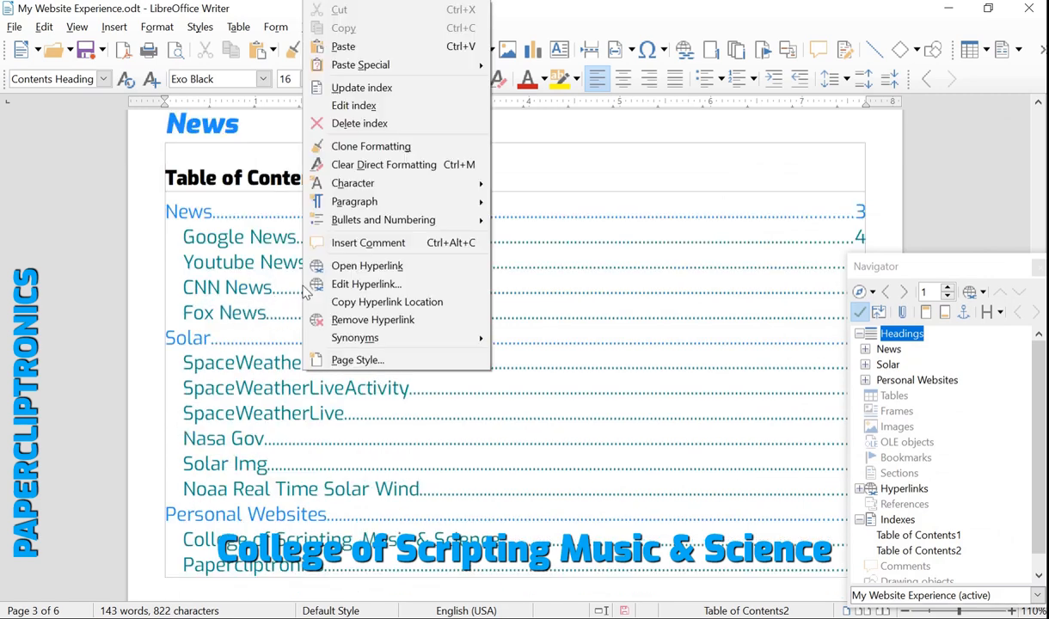
pyautogui.click(375, 105)
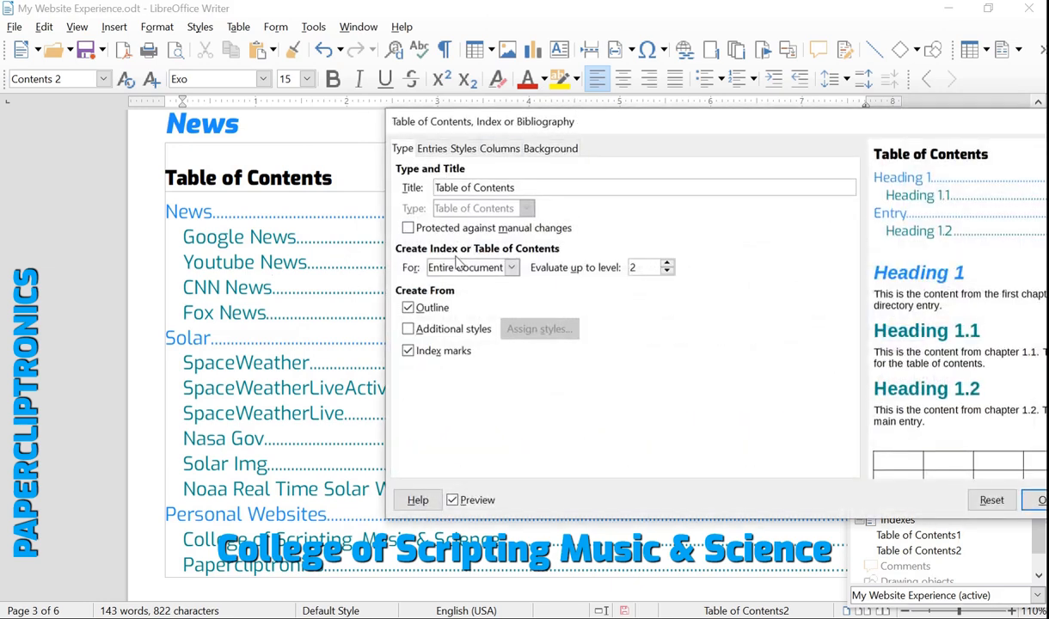
pyautogui.click(475, 269)
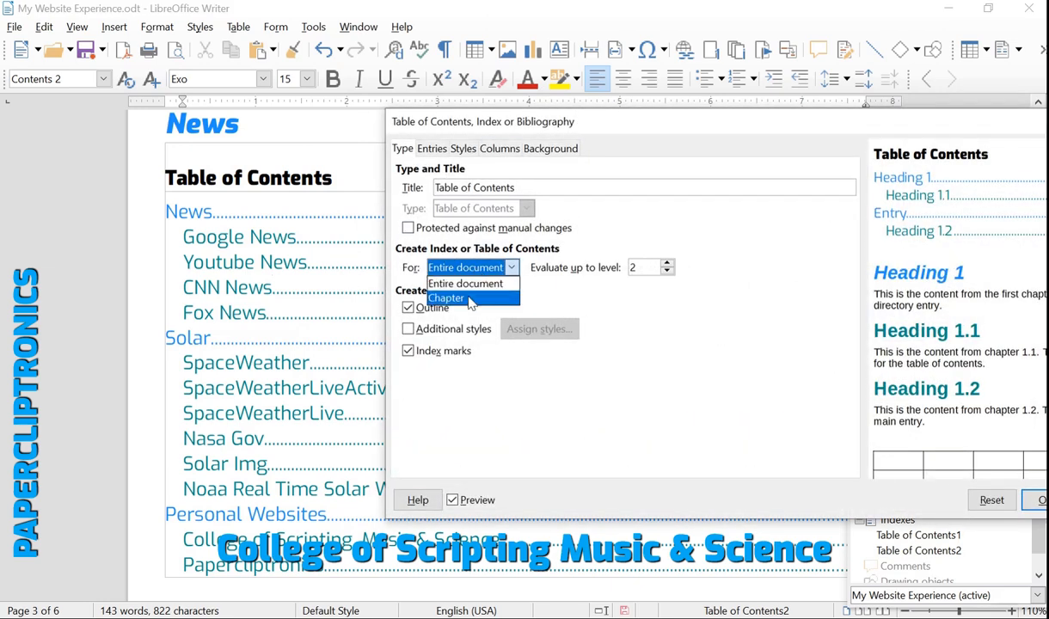
pyautogui.click(473, 298)
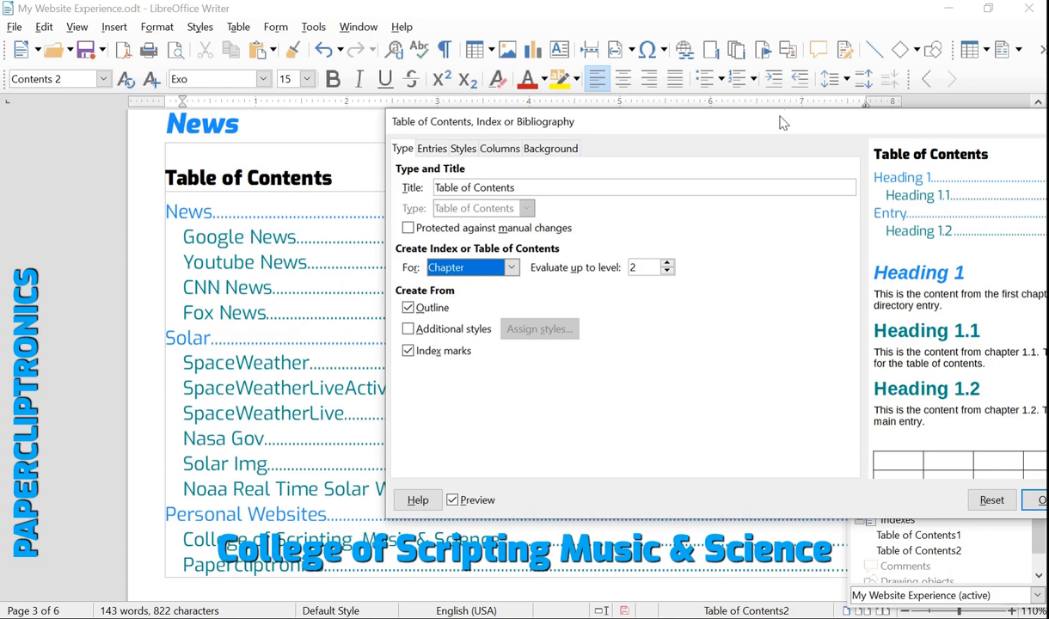
pyautogui.moveTo(756, 121); pyautogui.dragTo(675, 134)
pyautogui.click(964, 513)
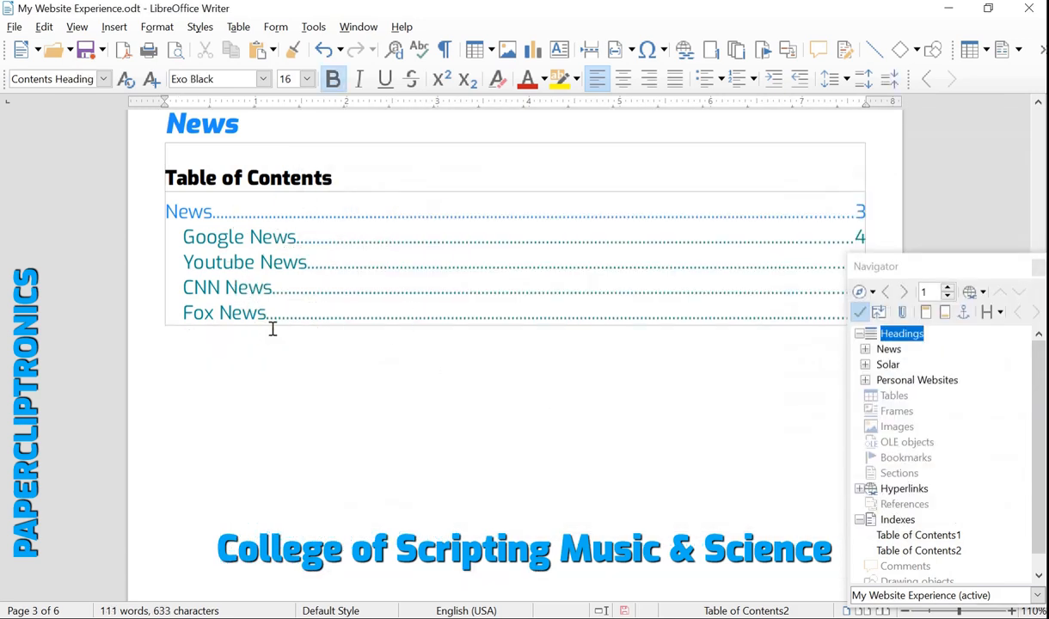
pyautogui.scroll(2, 273, 329)
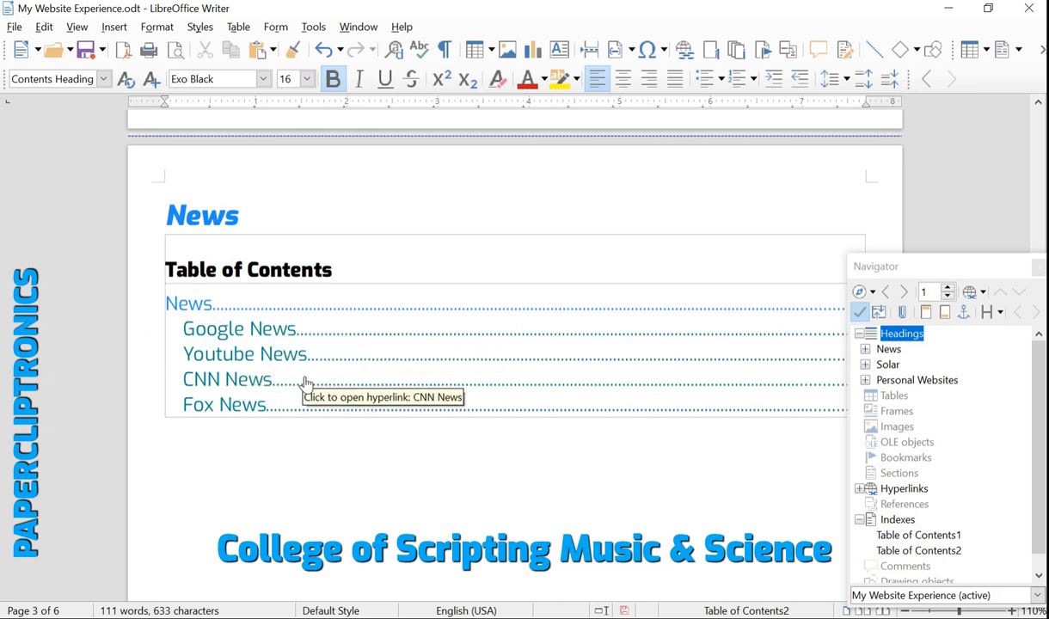
pyautogui.click(365, 354)
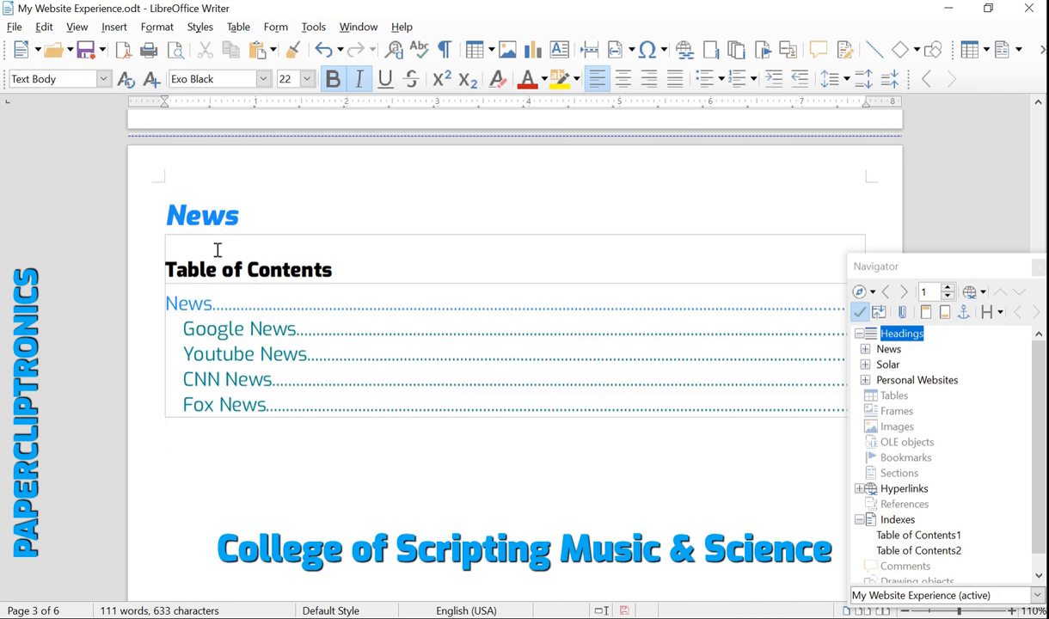
pyautogui.tripleClick(256, 269)
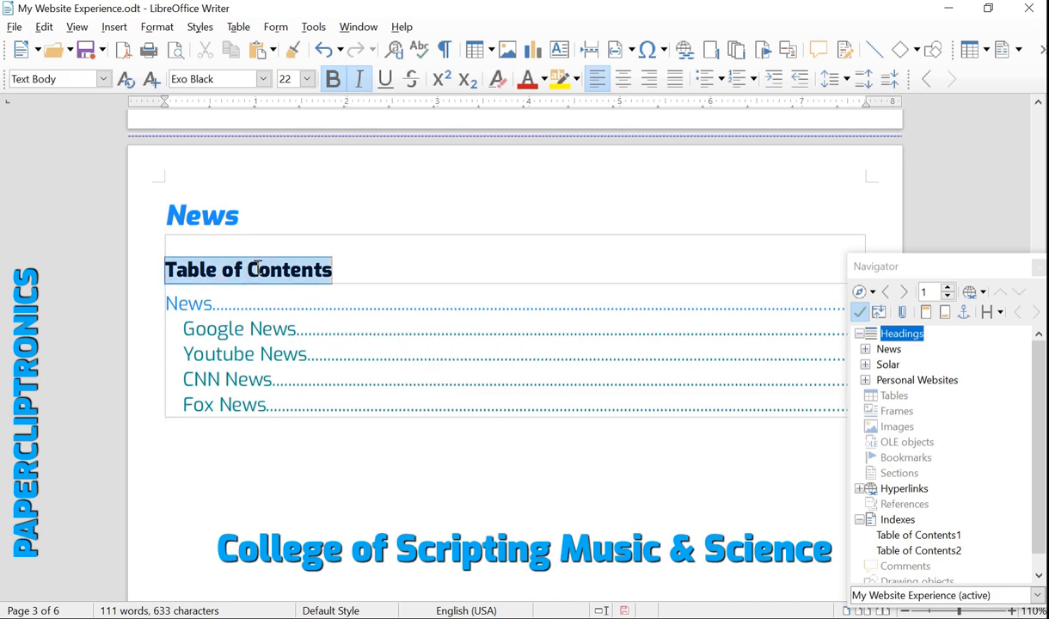
pyautogui.doubleClick(216, 213)
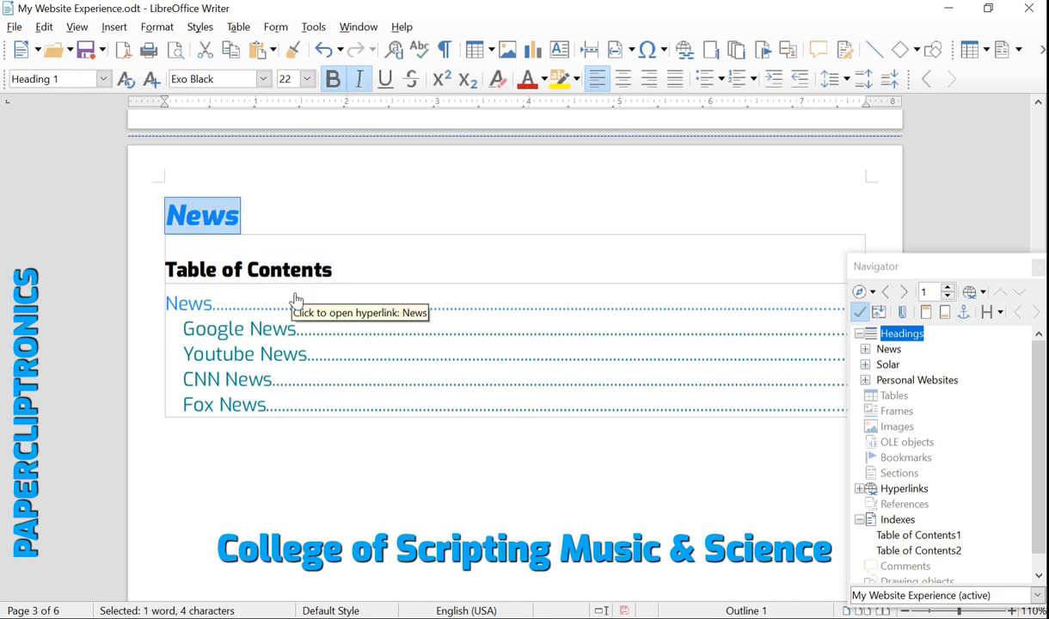
pyautogui.tripleClick(220, 269)
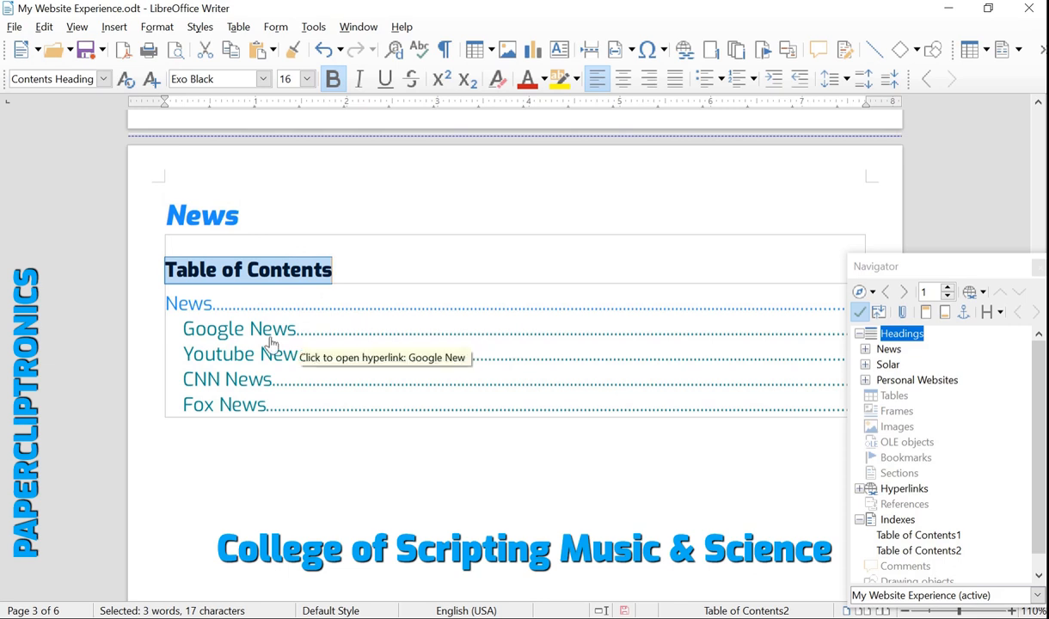
pyautogui.tripleClick(286, 269)
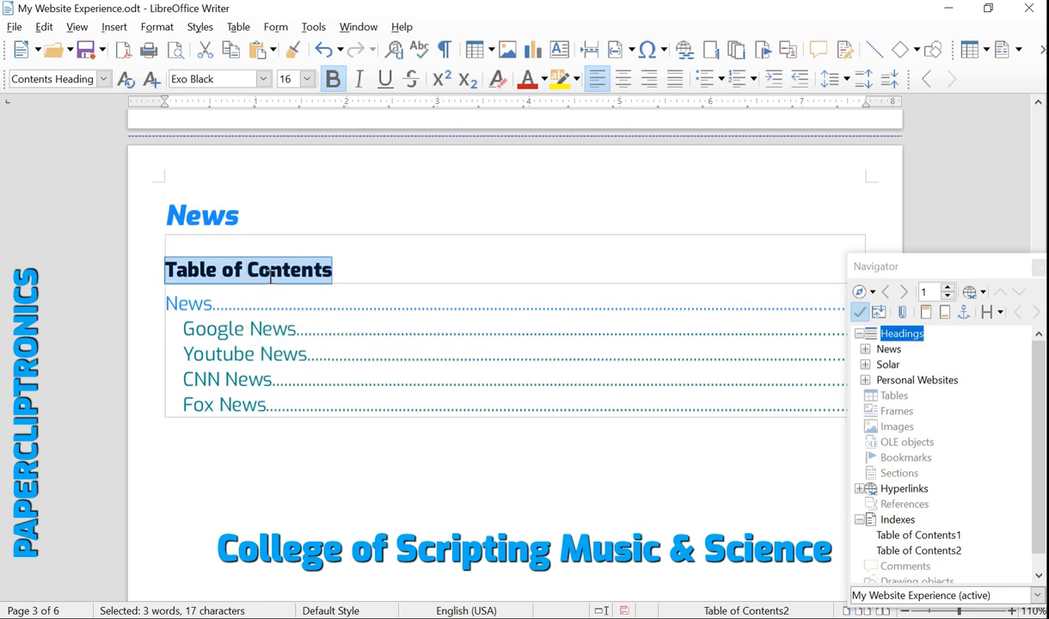
pyautogui.doubleClick(271, 271)
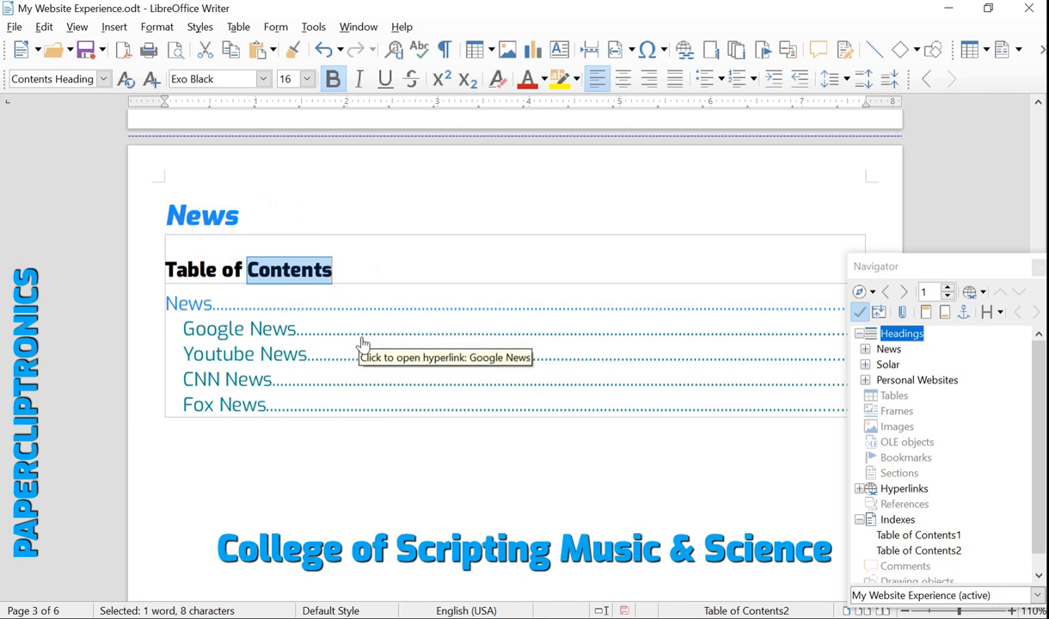
# Change the title of the News chapter's table of contents to "News Section"
pyautogui.rightClick(380, 329)
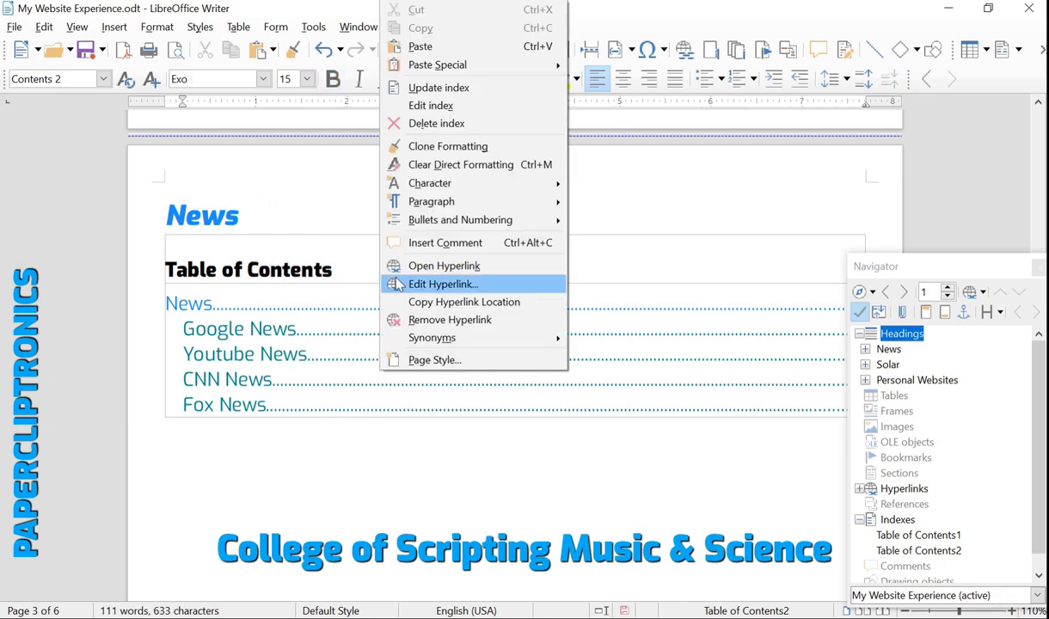
pyautogui.click(439, 107)
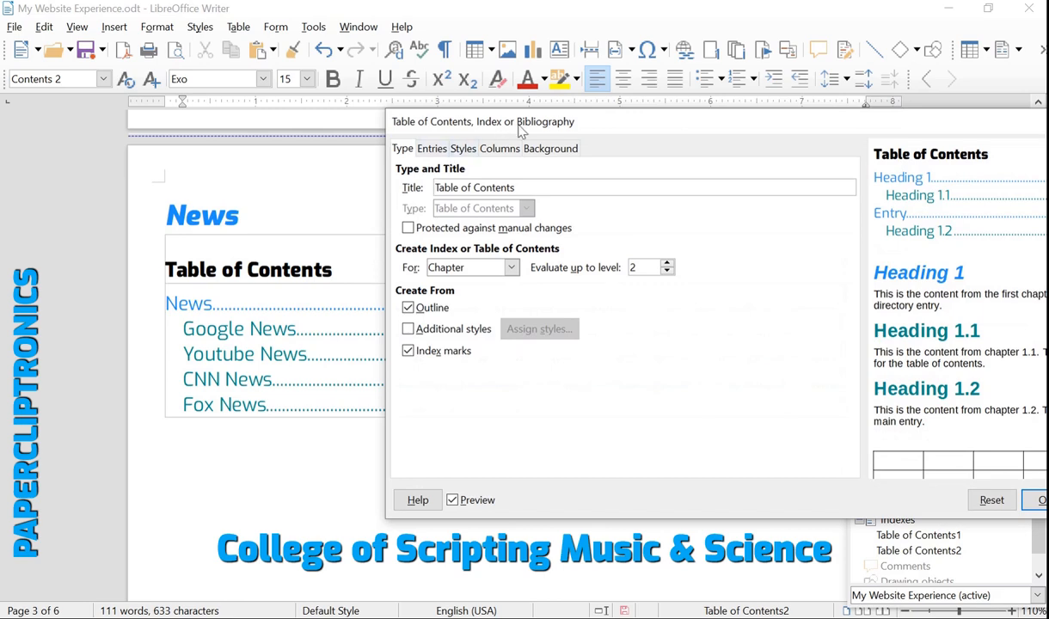
pyautogui.moveTo(554, 122); pyautogui.dragTo(491, 157)
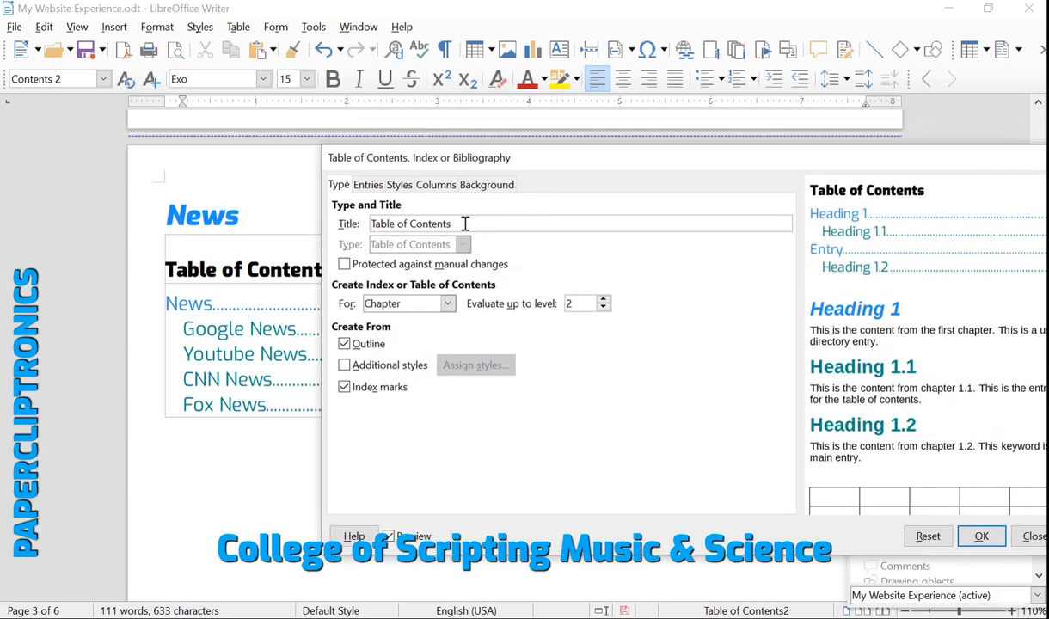
pyautogui.moveTo(465, 223); pyautogui.dragTo(361, 224)
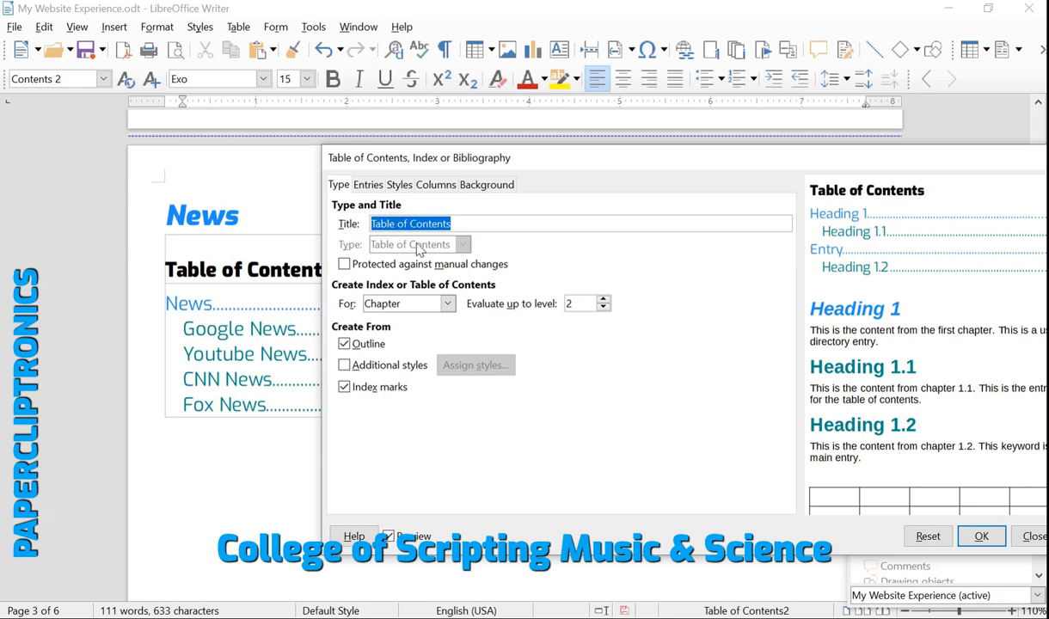
pyautogui.write('News Section')
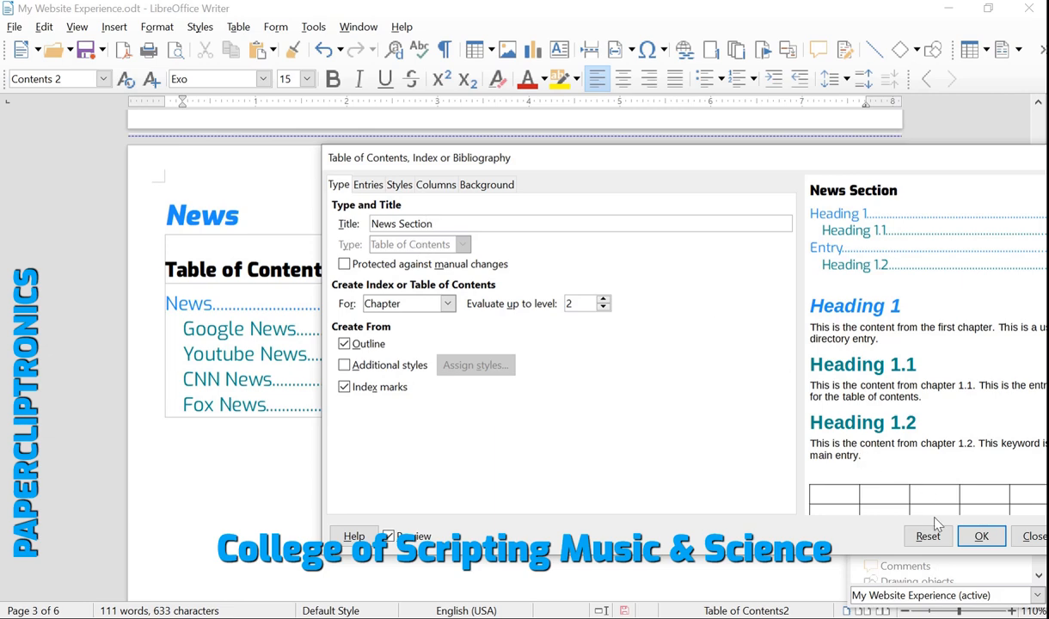
pyautogui.click(981, 537)
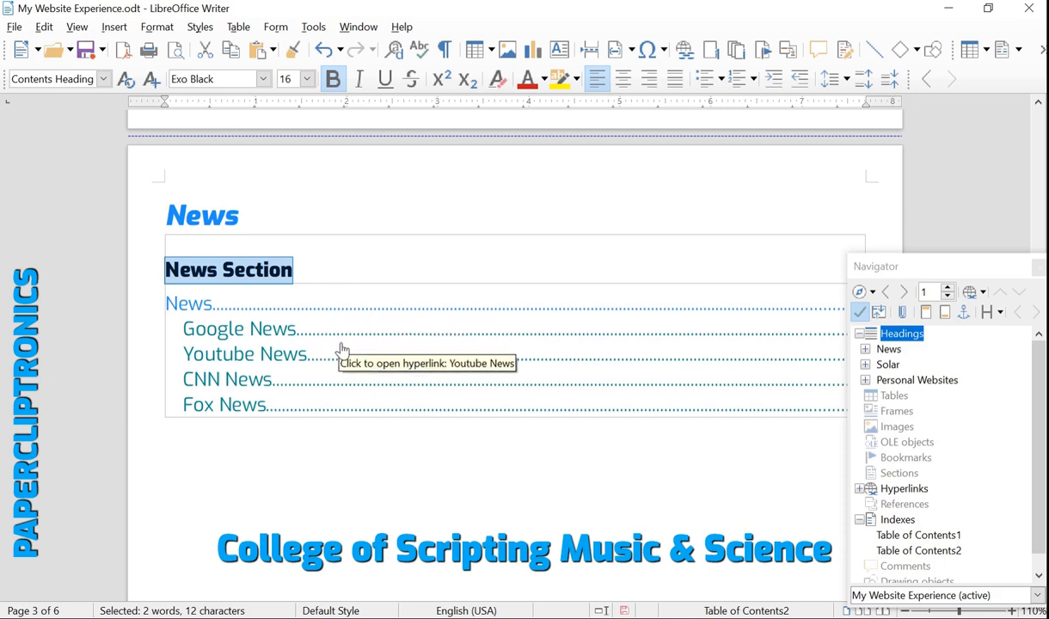
pyautogui.click(370, 489)
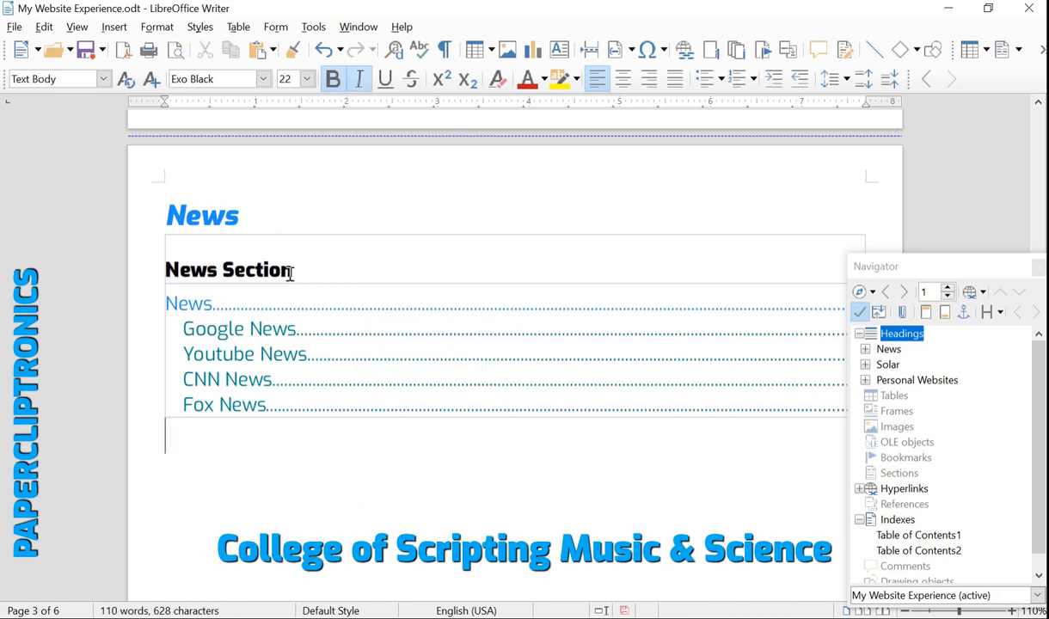
pyautogui.tripleClick(288, 273)
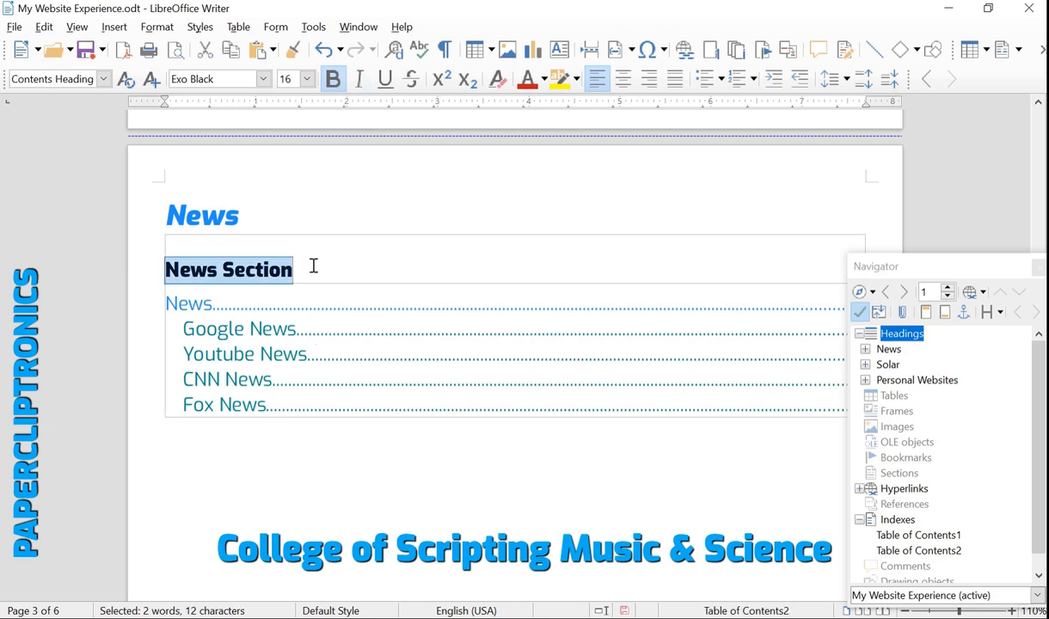
pyautogui.click(338, 453)
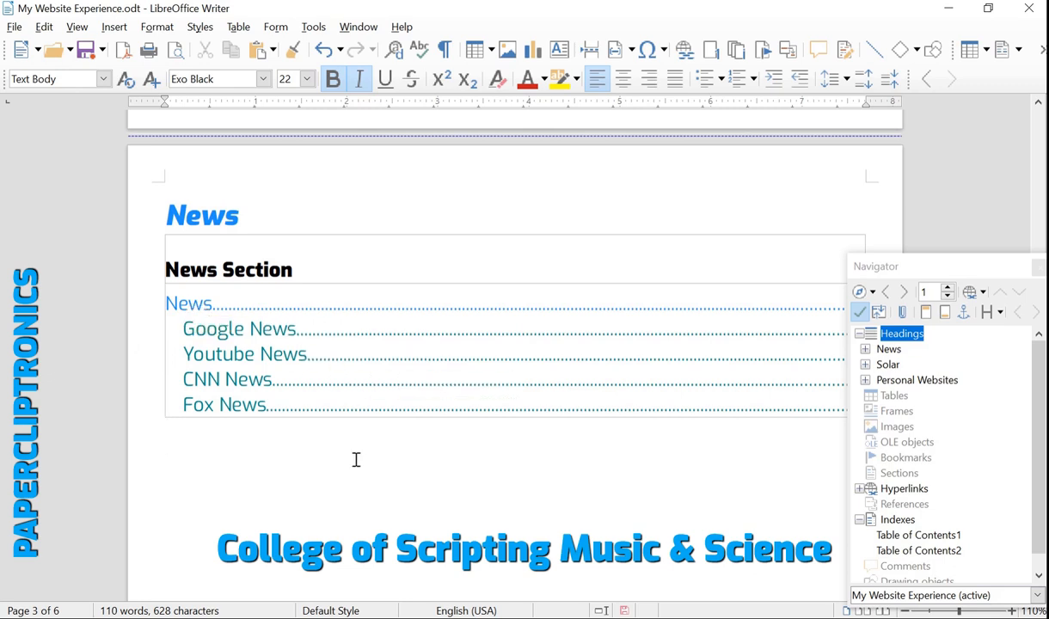
# Review the pages from the News chapter up to the title page and back to the main table of contents
pyautogui.scroll(2, 356, 460)
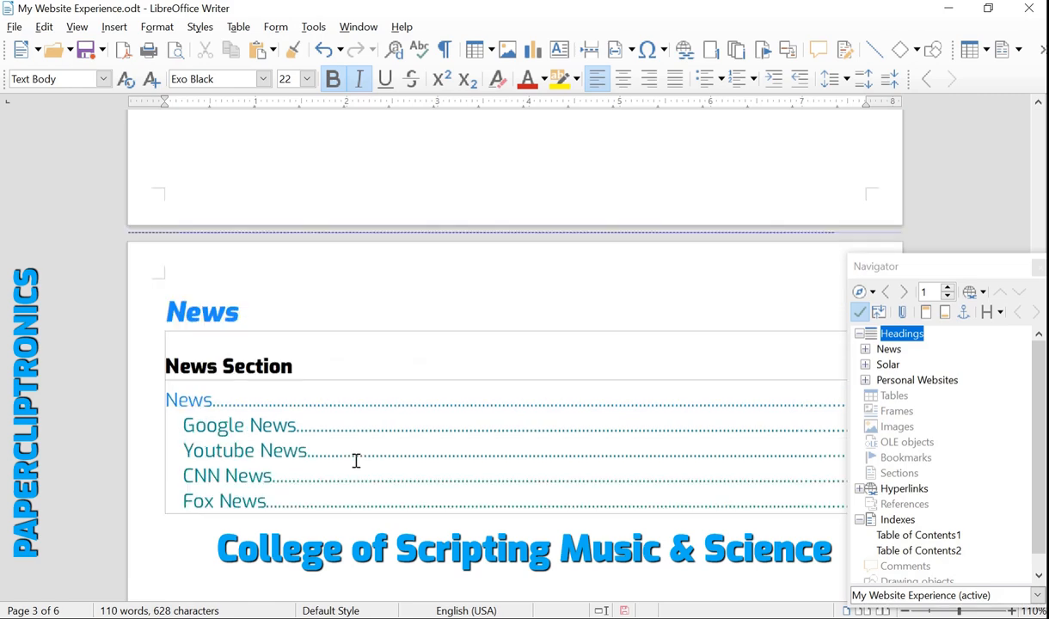
pyautogui.scroll(-2, 356, 461)
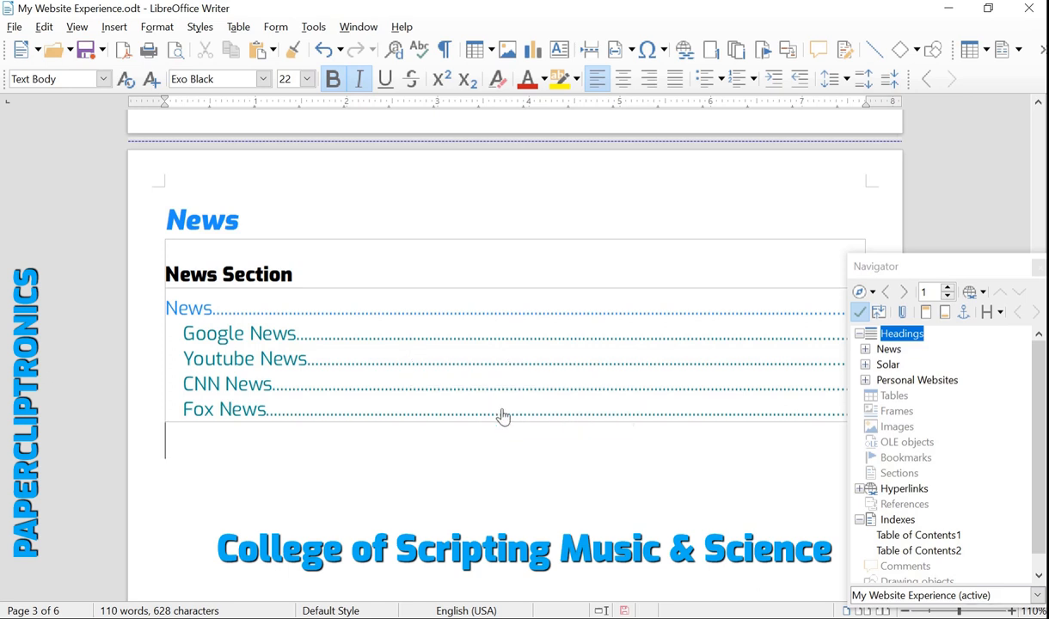
pyautogui.scroll(10, 482, 378)
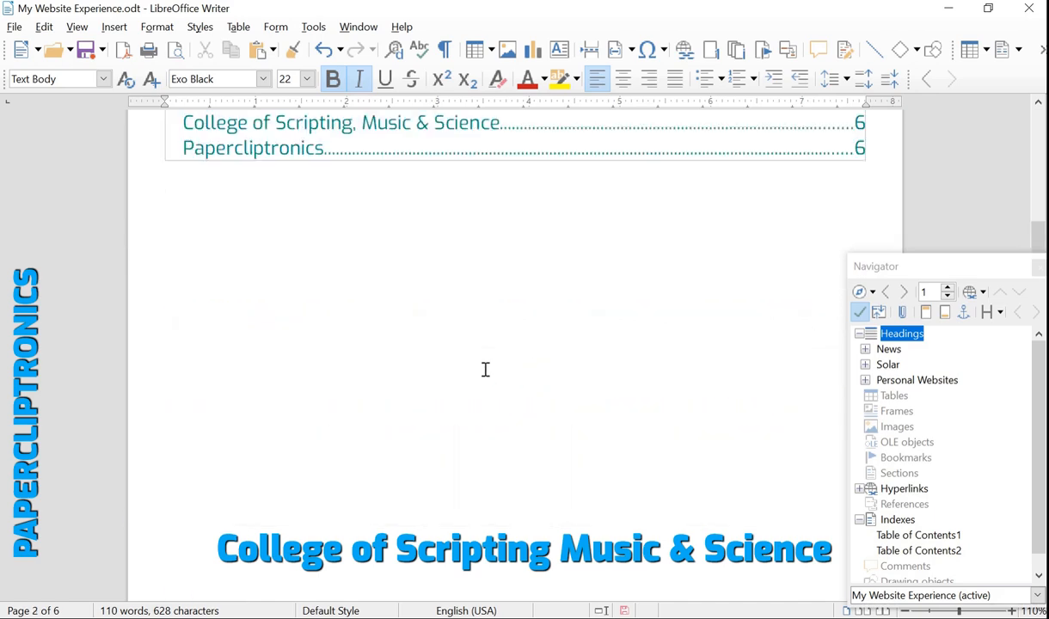
pyautogui.scroll(4, 473, 374)
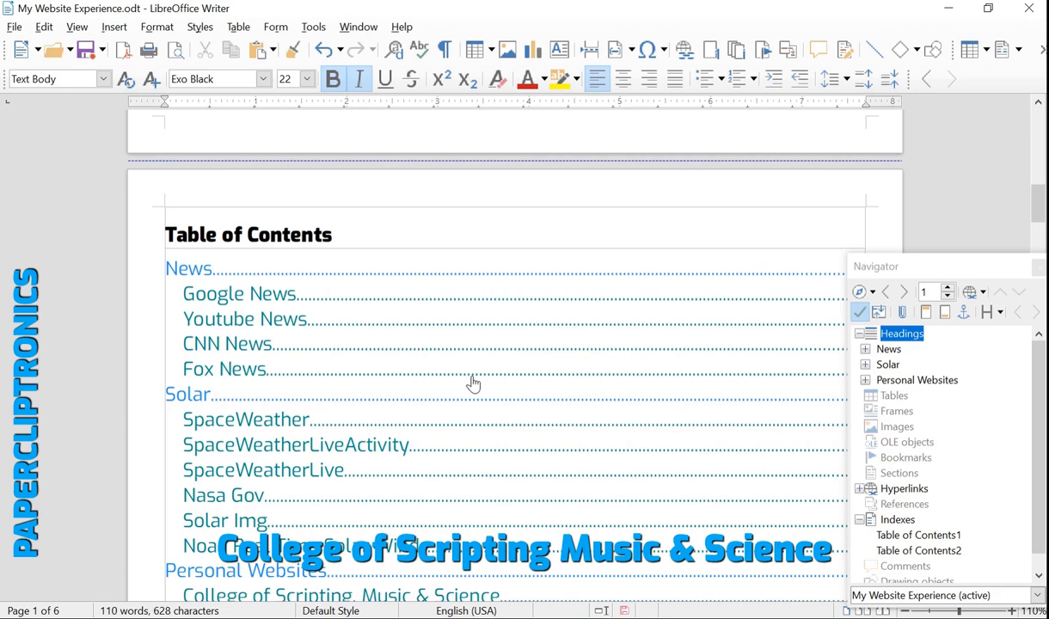
pyautogui.scroll(10, 473, 382)
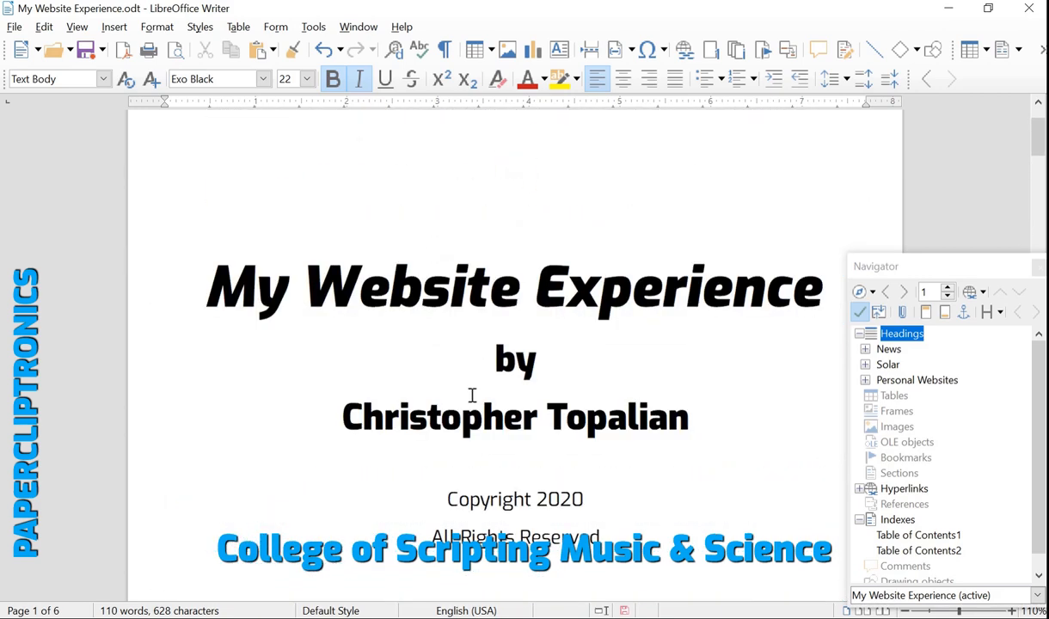
pyautogui.scroll(-5, 472, 395)
pyautogui.scroll(-4, 472, 394)
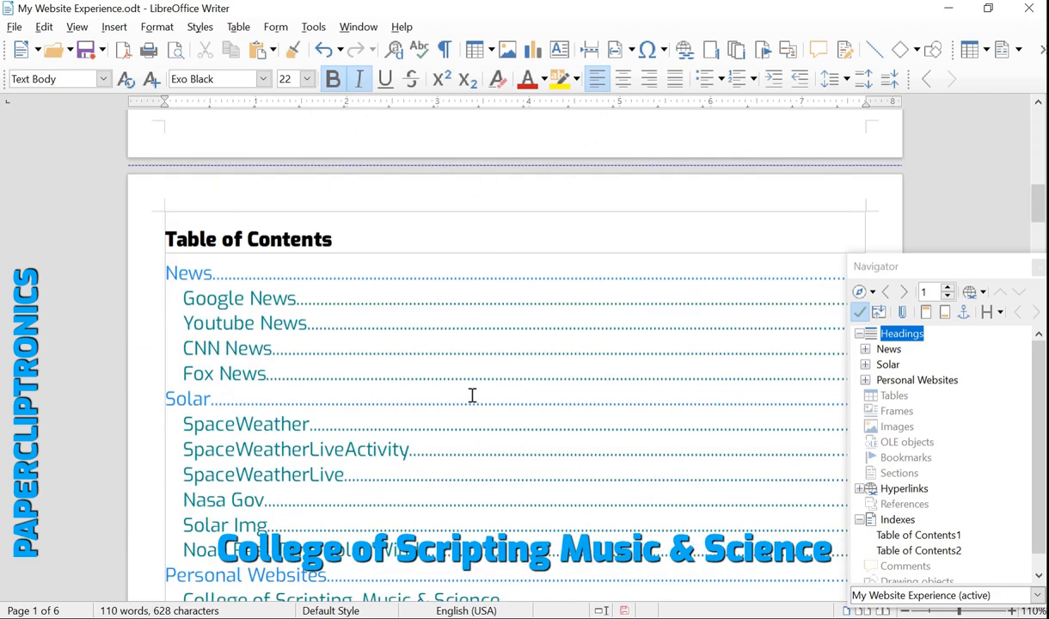